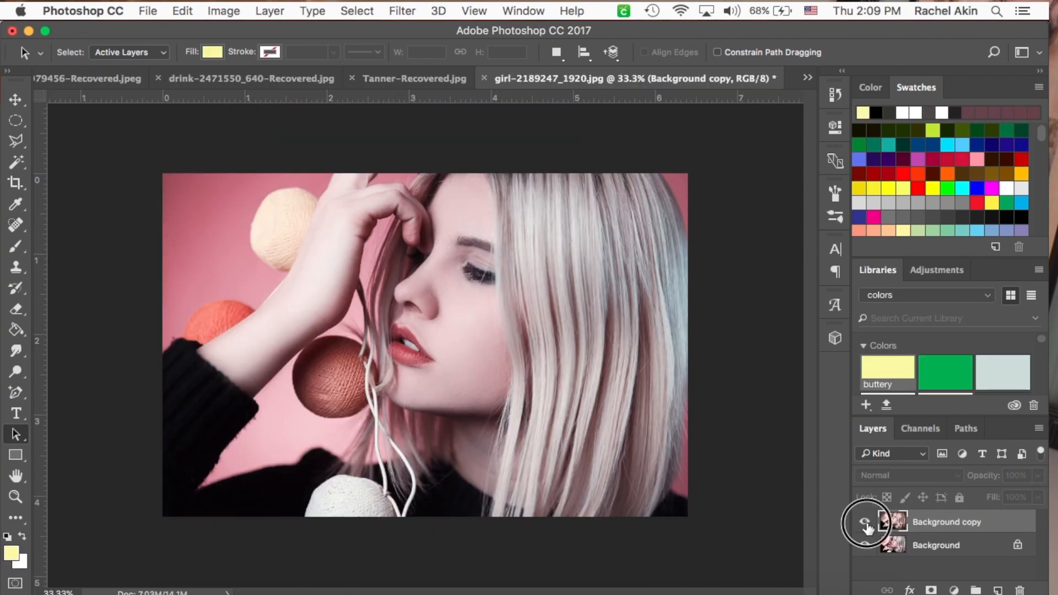
Step: Toggle the top copy layers' visibility in the open photos to compare the edited and original versions
{"action": "left_click", "coordinate": [864, 521]}
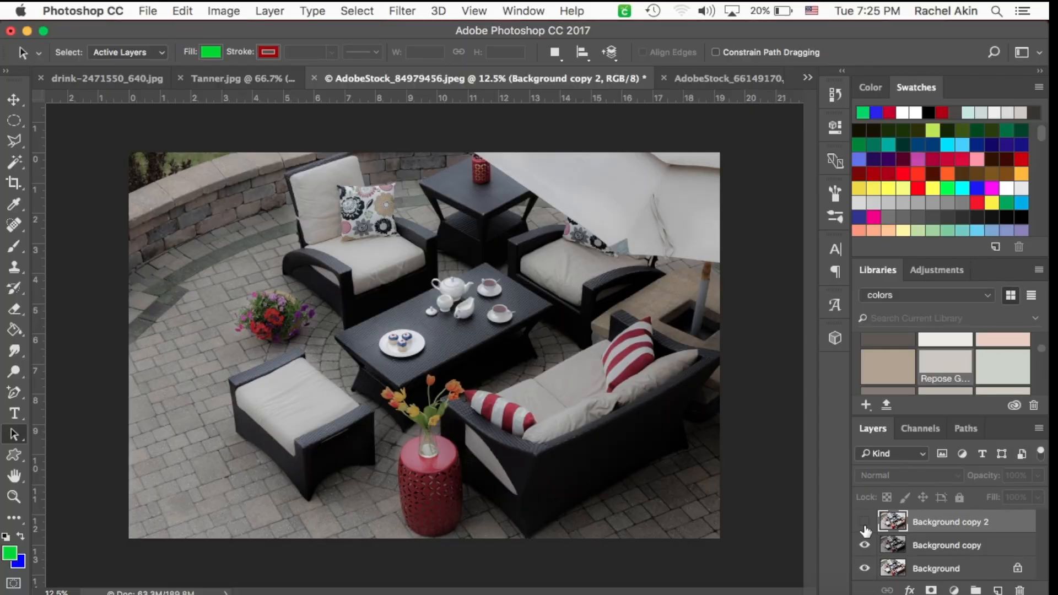
{"action": "left_click", "coordinate": [865, 521]}
{"action": "left_click", "coordinate": [709, 82]}
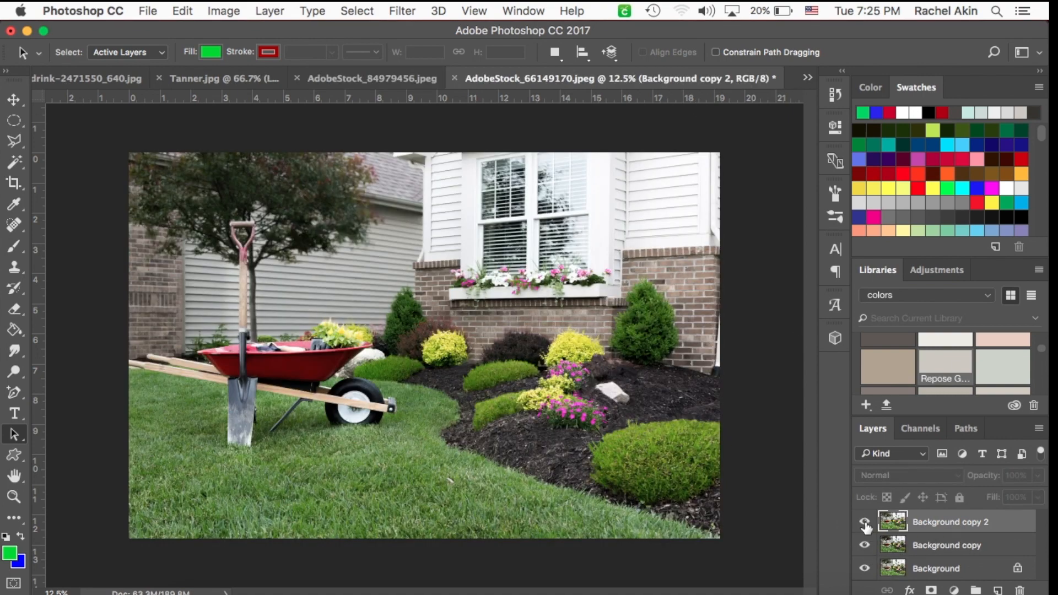
{"action": "left_click", "coordinate": [864, 521]}
{"action": "key", "text": "ctrl+Tab"}
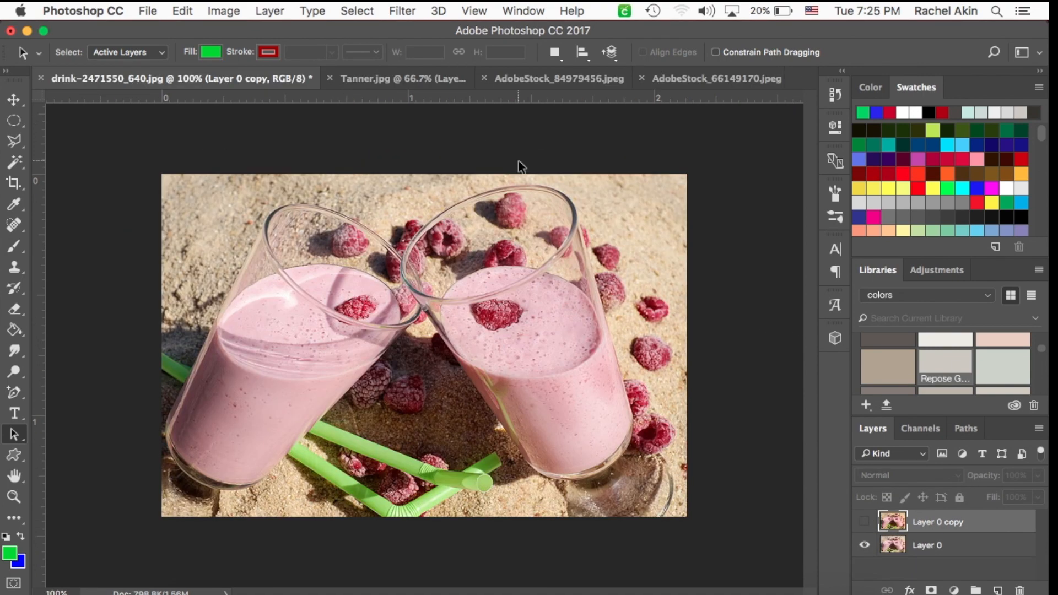
{"action": "left_click", "coordinate": [865, 523]}
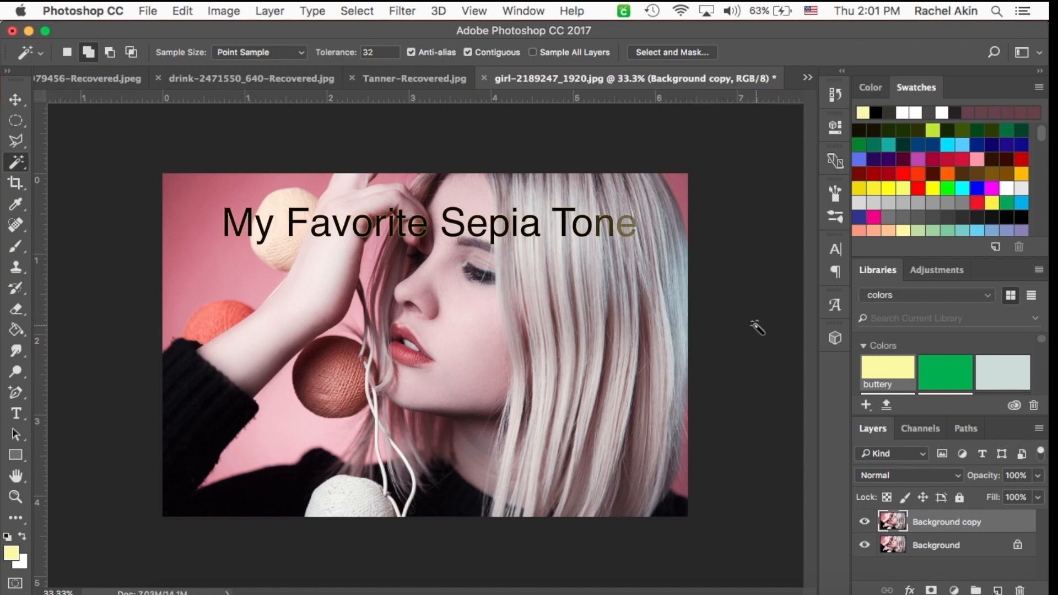
Step: Open the Background copy layer of the girl photo in the Camera Raw Filter and set Saturation to -94
{"action": "left_click", "coordinate": [15, 434]}
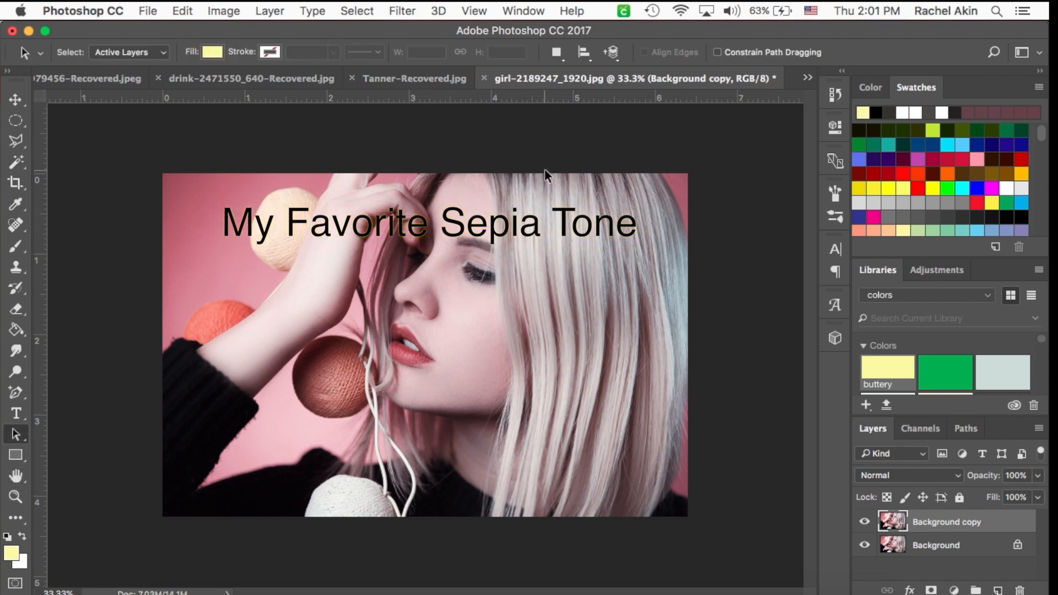
{"action": "left_click", "coordinate": [408, 12]}
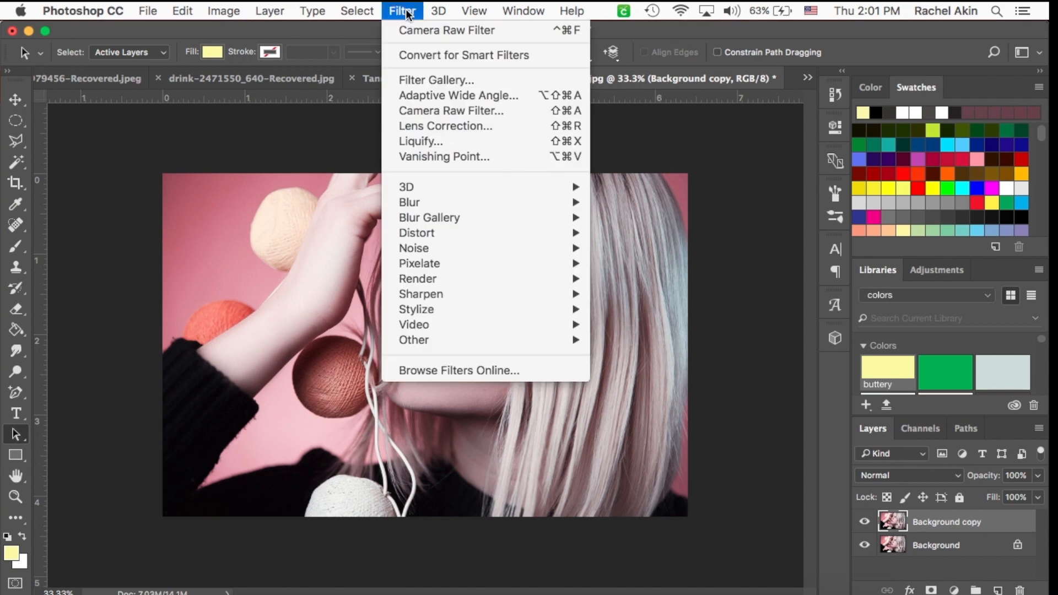
{"action": "left_click", "coordinate": [420, 111]}
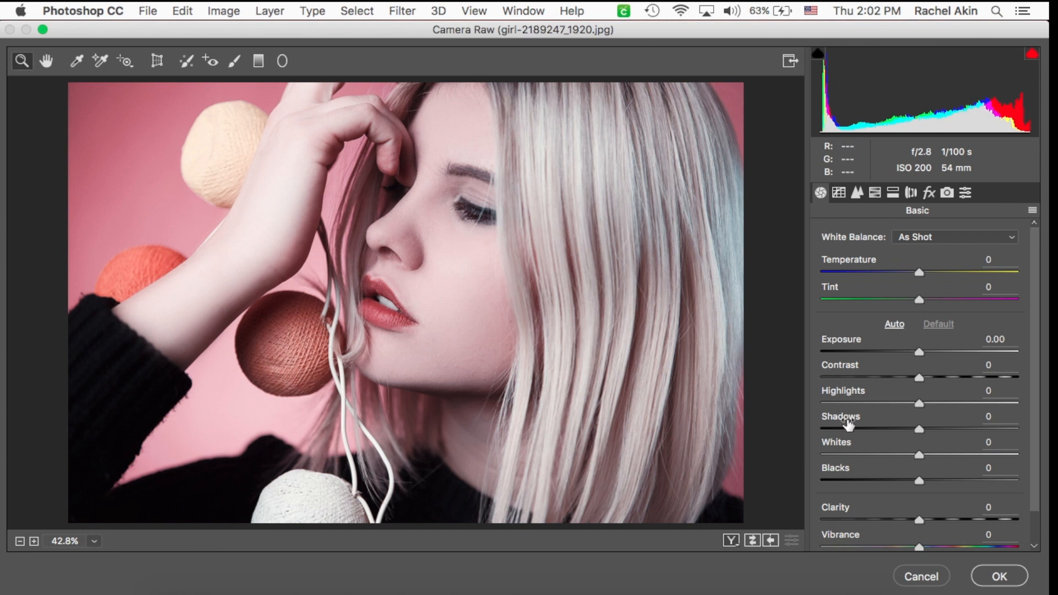
{"action": "key", "text": "h"}
{"action": "left_click_drag", "start_coordinate": [1038, 443], "coordinate": [1027, 501]}
{"action": "left_click_drag", "start_coordinate": [924, 541], "coordinate": [828, 546]}
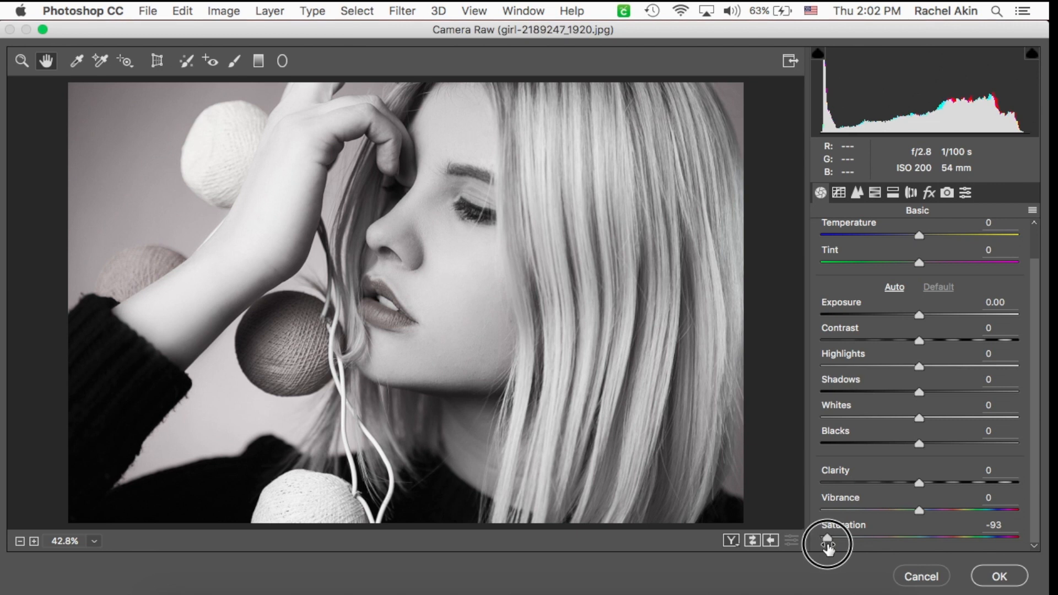
{"action": "left_click_drag", "start_coordinate": [828, 545], "coordinate": [825, 543]}
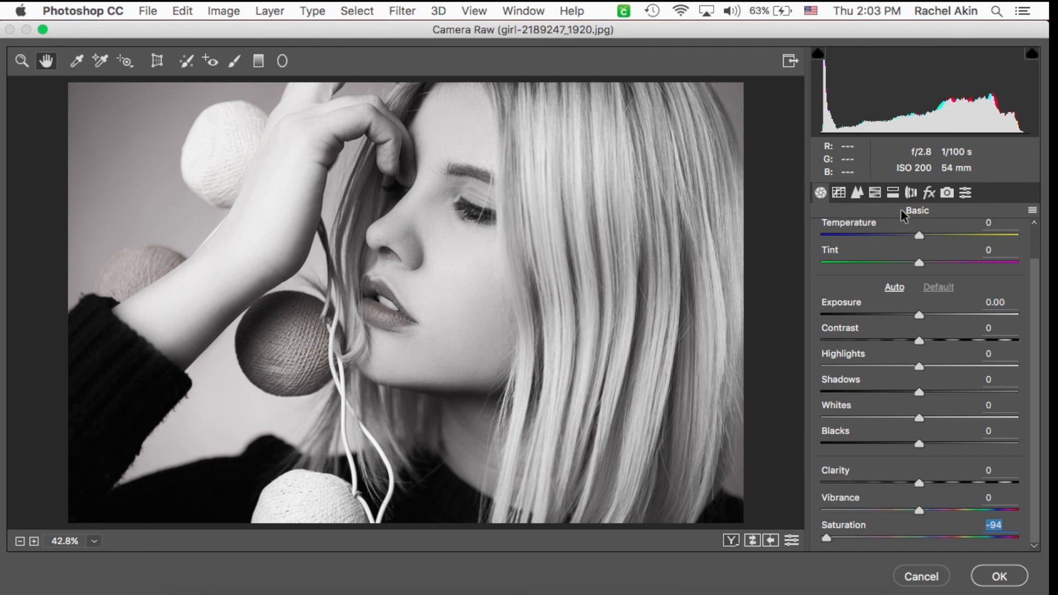
Step: Set the Luminance noise reduction to 18 in the Detail settings
{"action": "left_click", "coordinate": [874, 192]}
{"action": "left_click", "coordinate": [857, 193]}
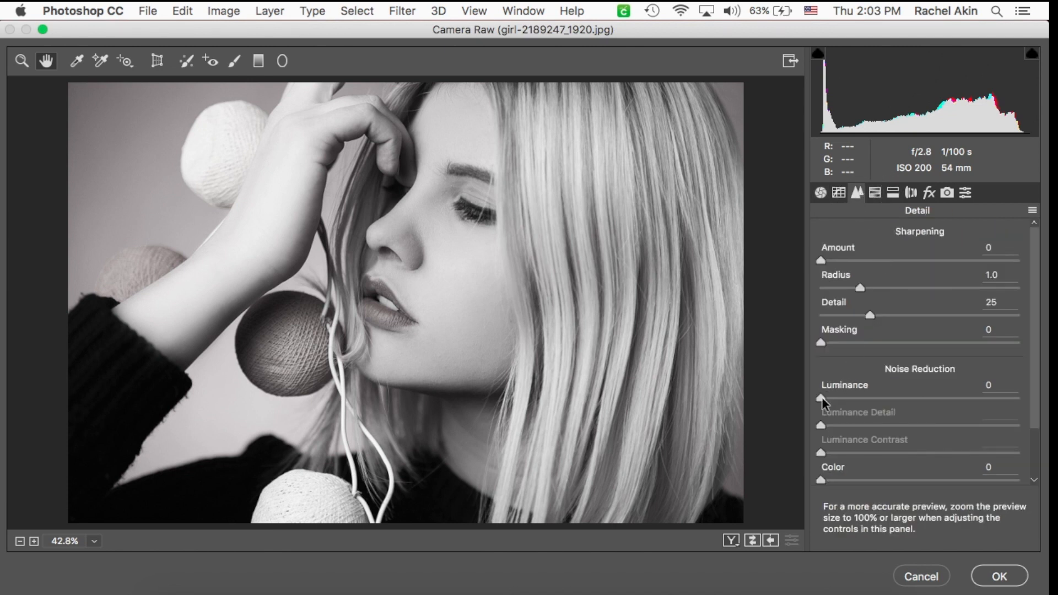
{"action": "left_click_drag", "start_coordinate": [821, 398], "coordinate": [858, 412]}
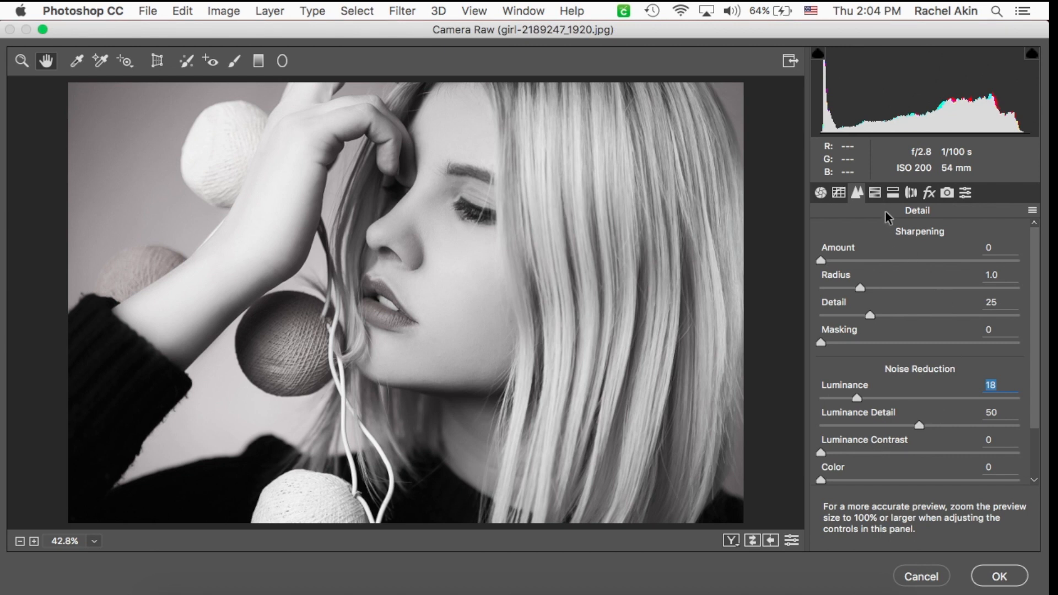
Step: Set the parametric tone curve's Lights to +6 and the Basic Clarity to +14
{"action": "left_click", "coordinate": [838, 193]}
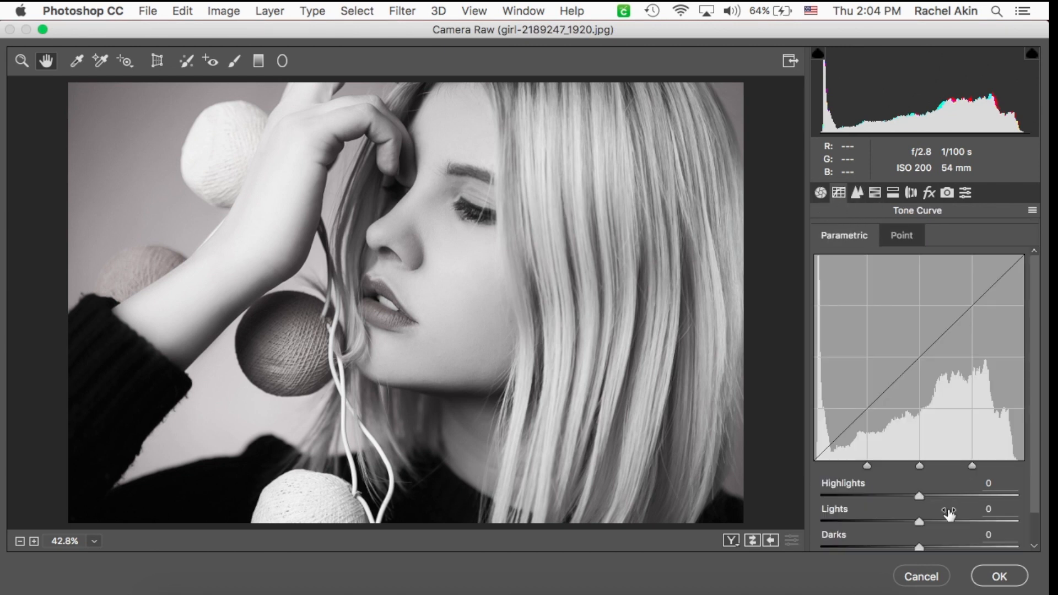
{"action": "left_click_drag", "start_coordinate": [919, 520], "coordinate": [924, 521]}
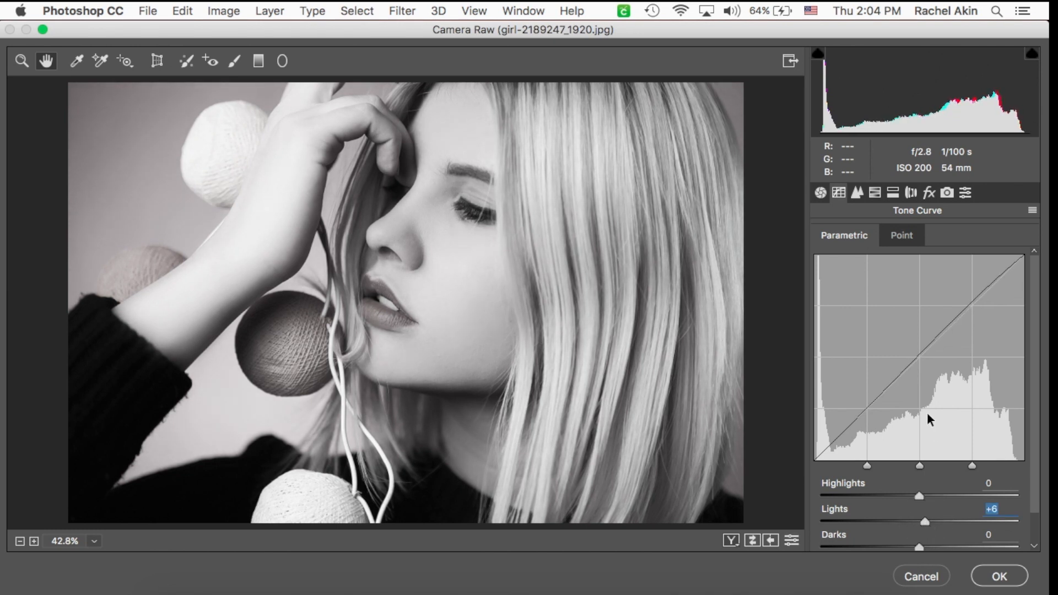
{"action": "left_click", "coordinate": [820, 192]}
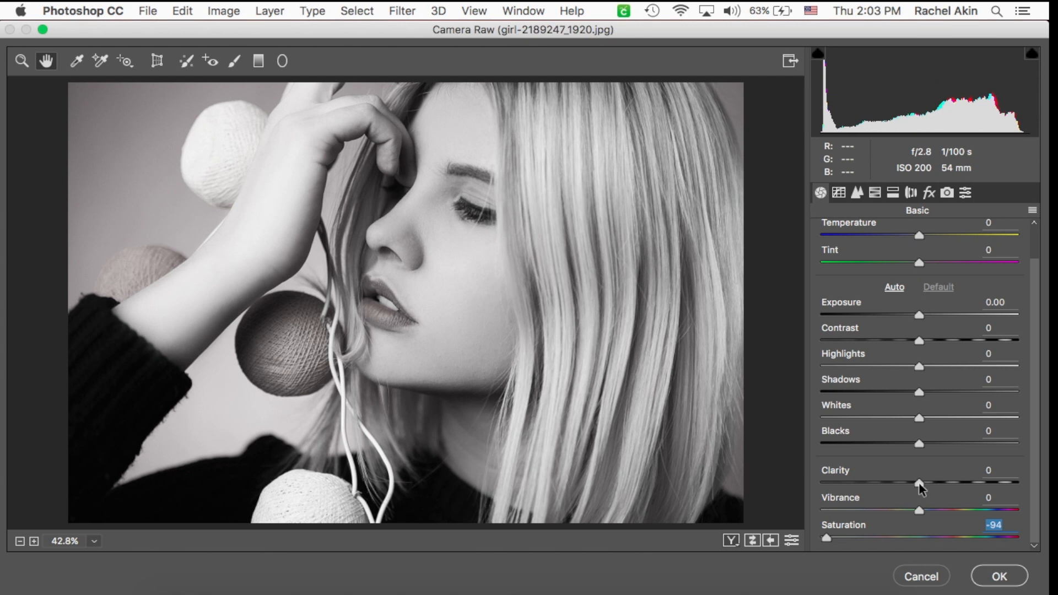
{"action": "left_click_drag", "start_coordinate": [917, 484], "coordinate": [933, 486]}
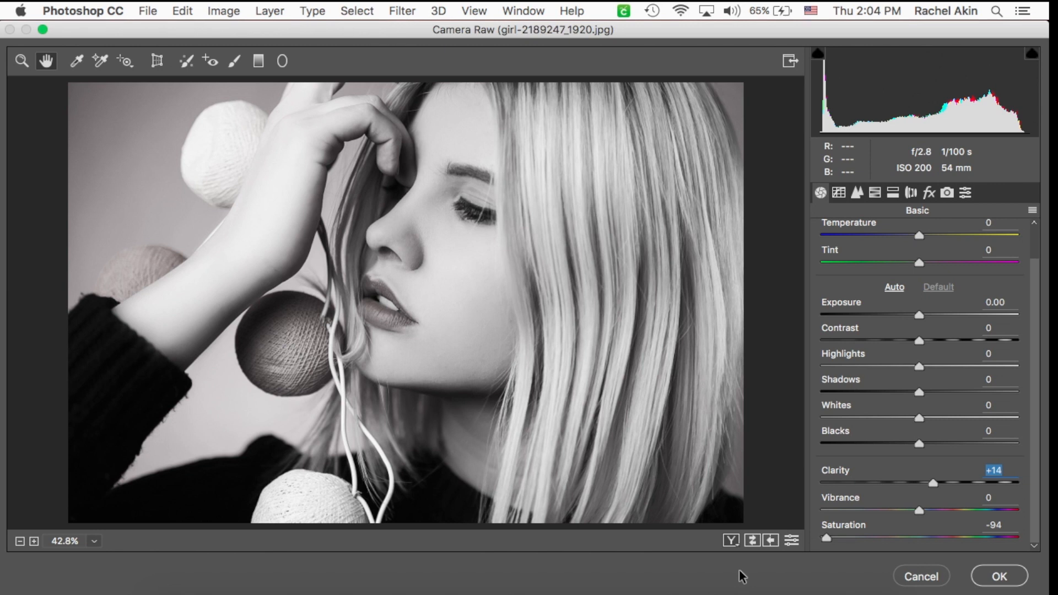
Step: Apply split toning with Hue 21 and Saturation 20 for both the highlights and the shadows
{"action": "left_click", "coordinate": [893, 194]}
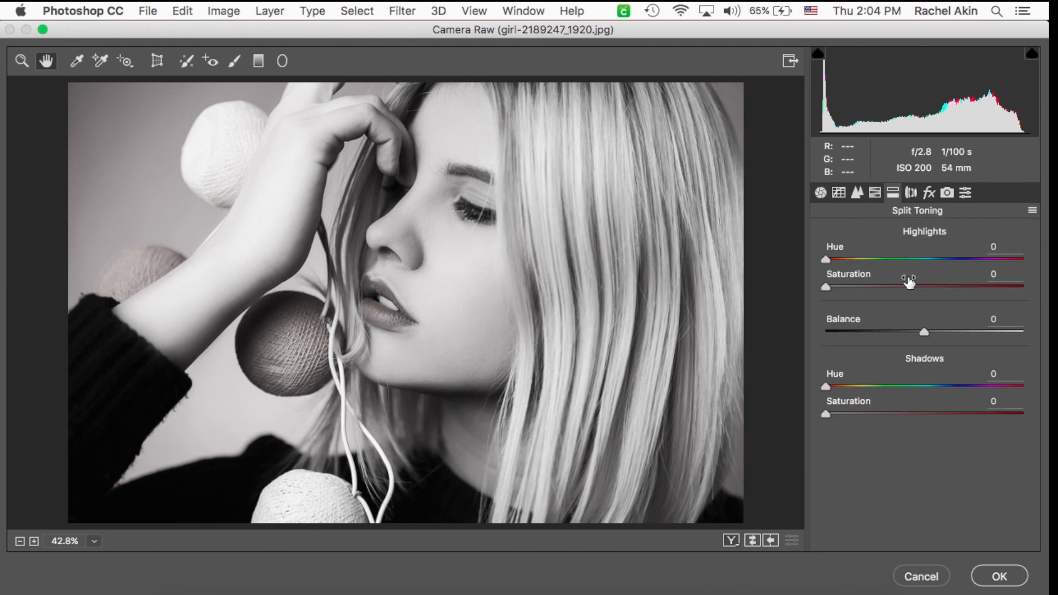
{"action": "left_click_drag", "start_coordinate": [826, 260], "coordinate": [837, 263]}
{"action": "left_click_drag", "start_coordinate": [825, 386], "coordinate": [837, 387]}
{"action": "left_click_drag", "start_coordinate": [827, 286], "coordinate": [865, 289]}
{"action": "left_click_drag", "start_coordinate": [827, 415], "coordinate": [866, 415]}
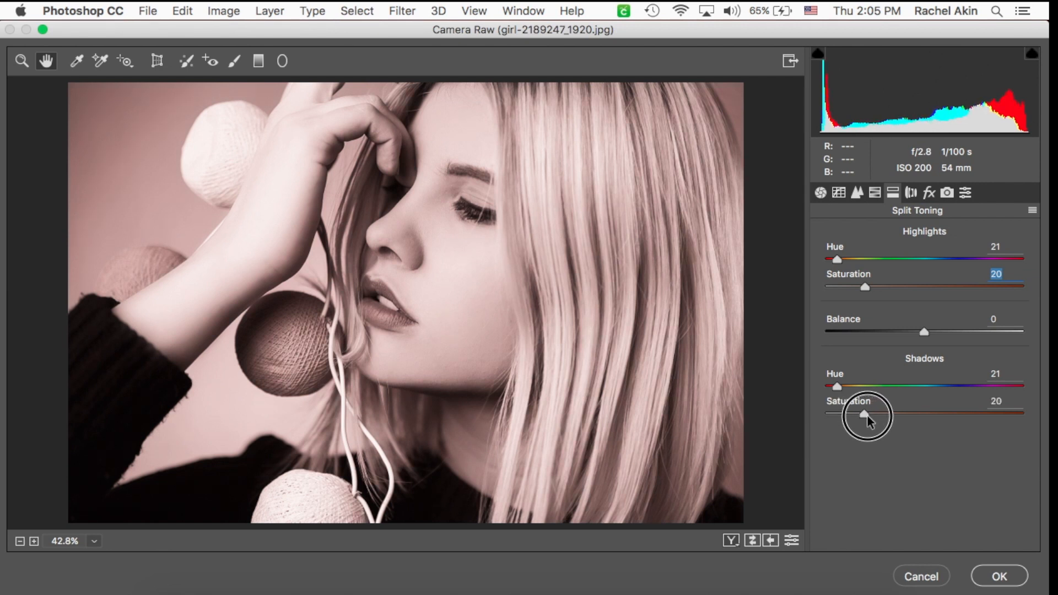
{"action": "left_click_drag", "start_coordinate": [867, 415], "coordinate": [867, 416]}
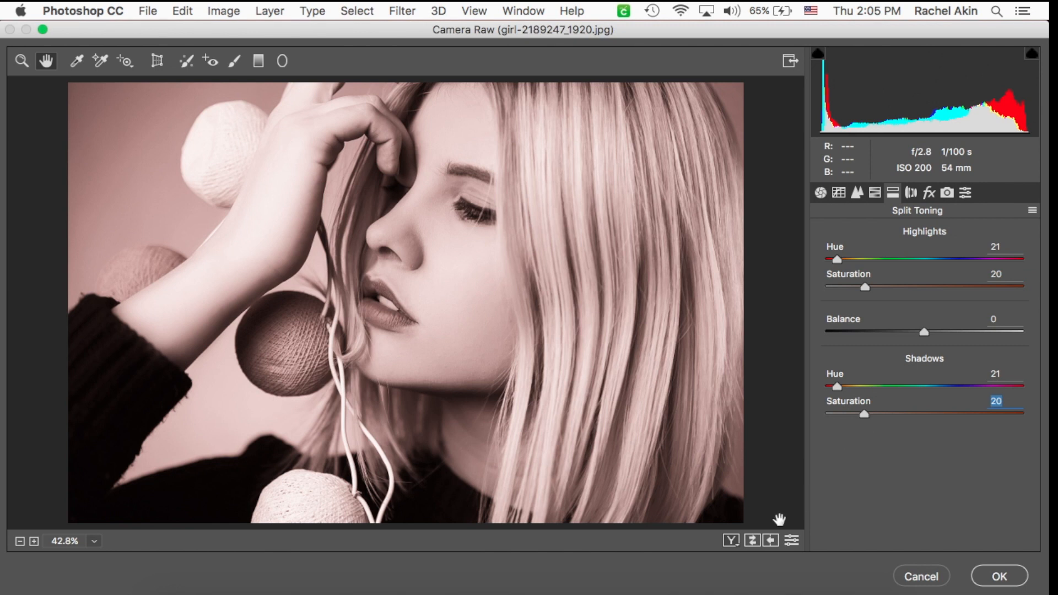
Step: Cycle through the before/after views to compare the sepia toning with the original, ending in the single view
{"action": "left_click", "coordinate": [729, 540]}
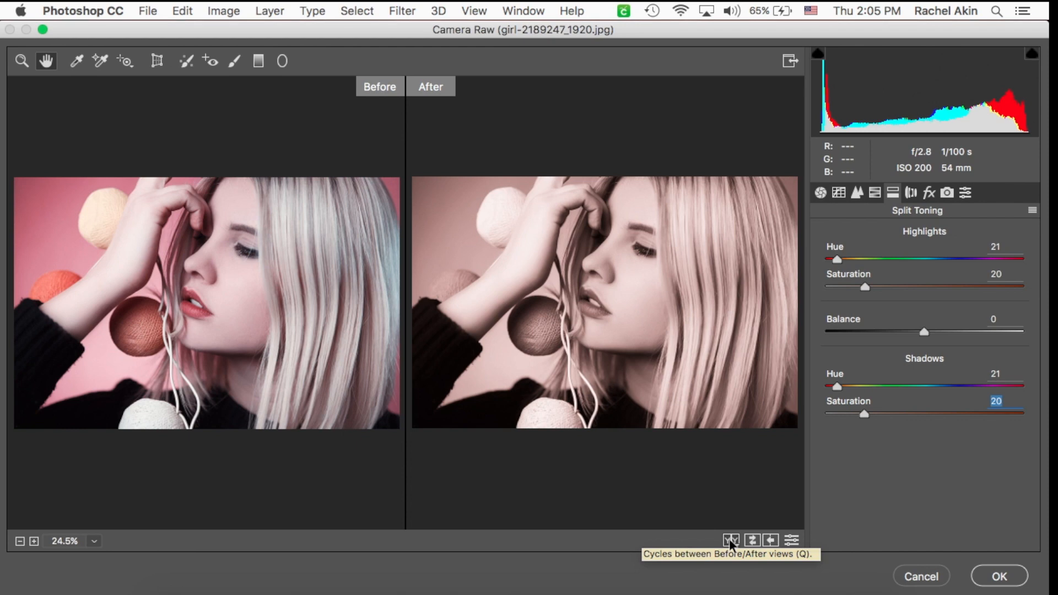
{"action": "left_click", "coordinate": [728, 538]}
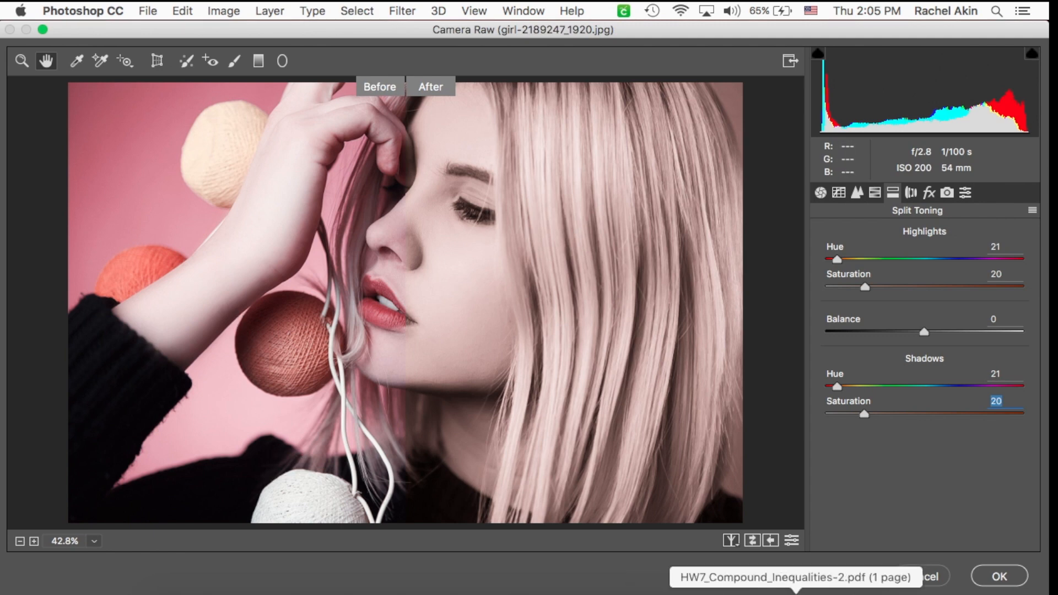
{"action": "left_click", "coordinate": [731, 540]}
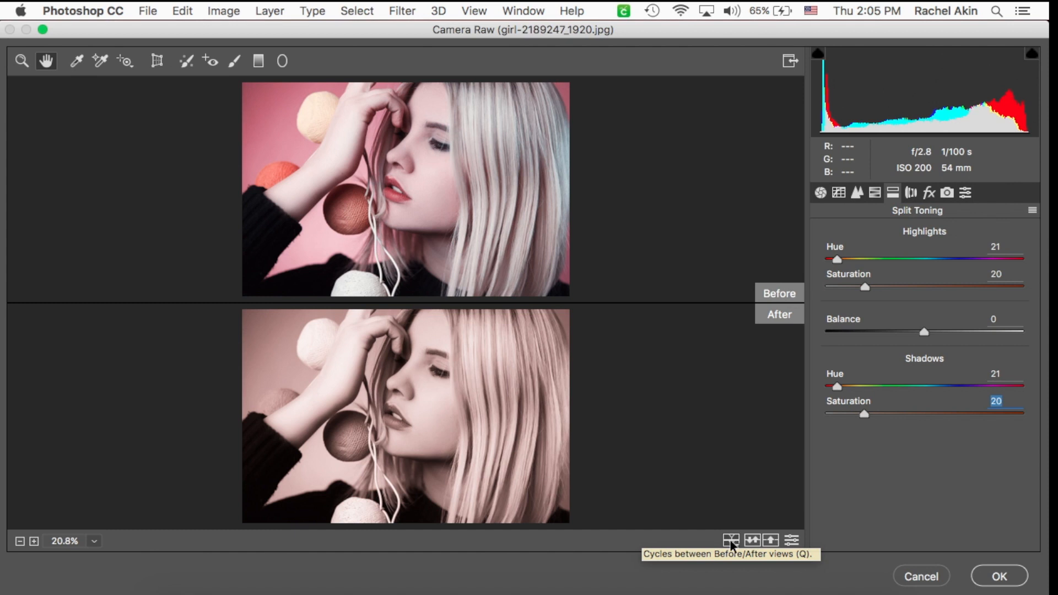
{"action": "left_click", "coordinate": [730, 540]}
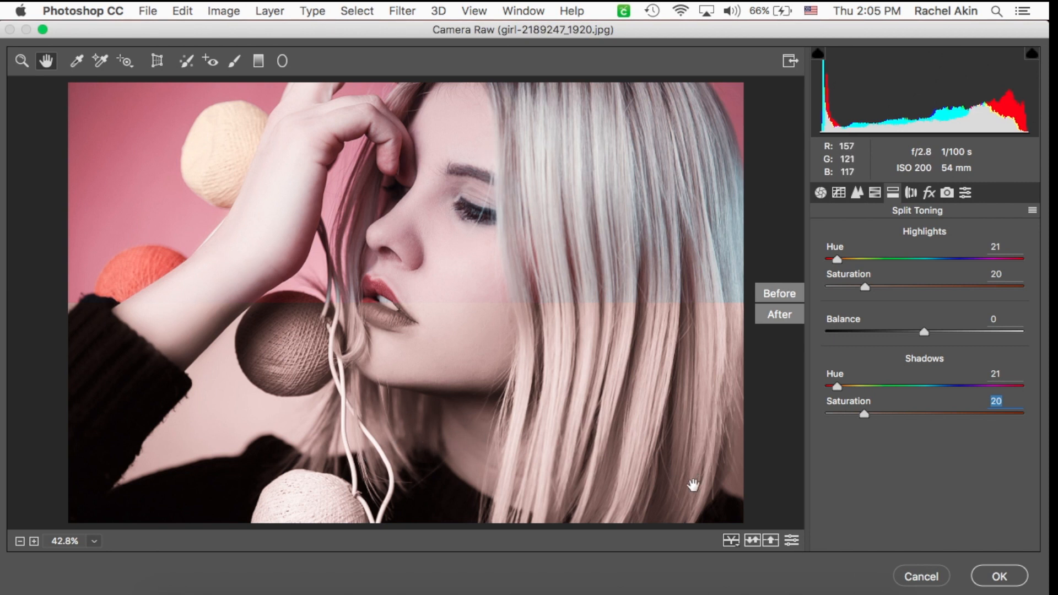
{"action": "left_click", "coordinate": [731, 540]}
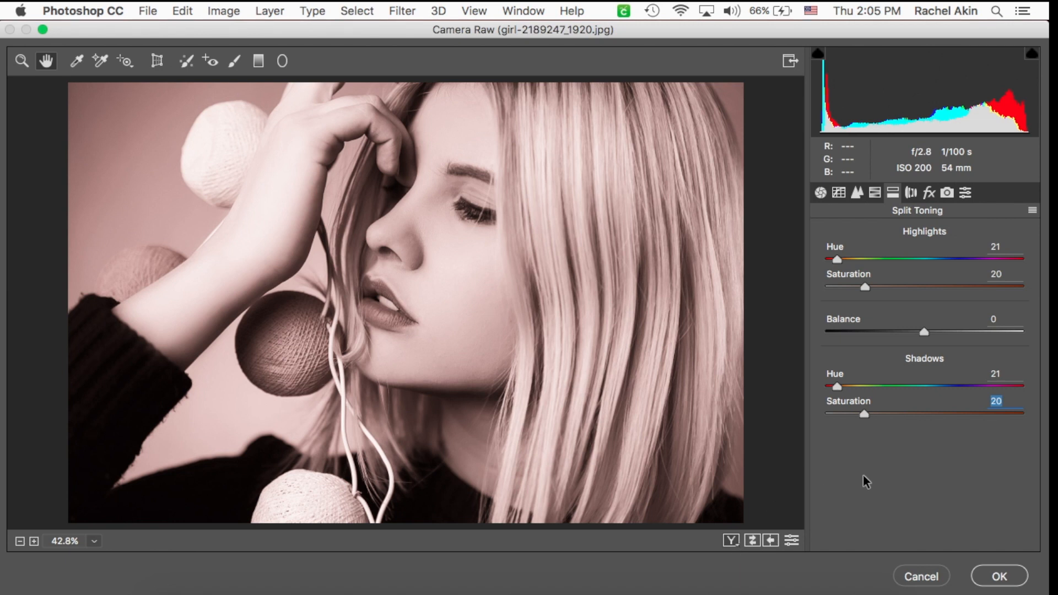
Step: Add film grain to the photo with an Amount of 15 in the Effects settings
{"action": "left_click", "coordinate": [928, 194]}
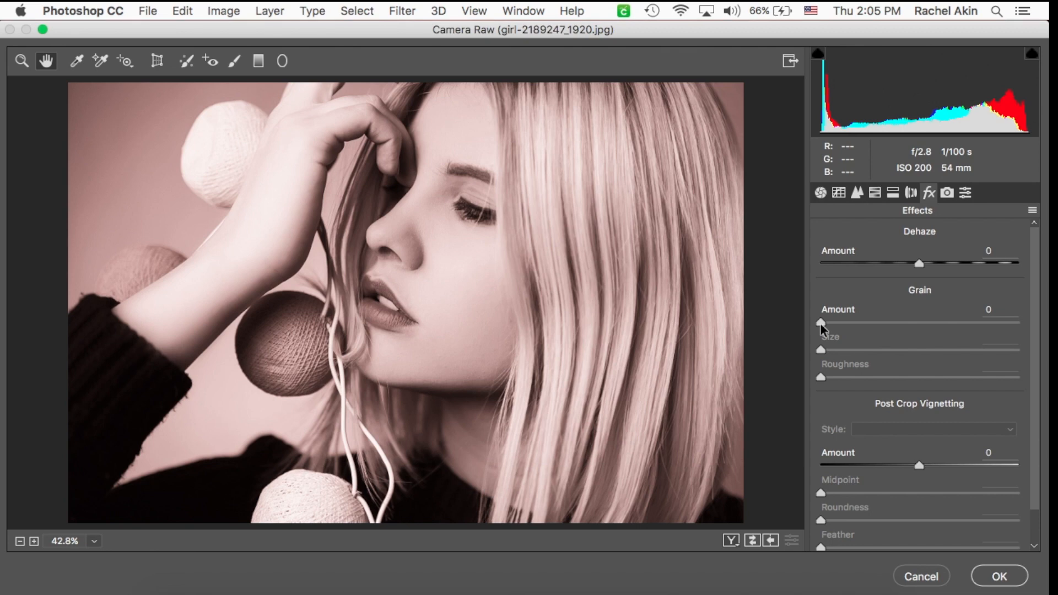
{"action": "left_click", "coordinate": [33, 541]}
{"action": "left_click", "coordinate": [33, 541]}
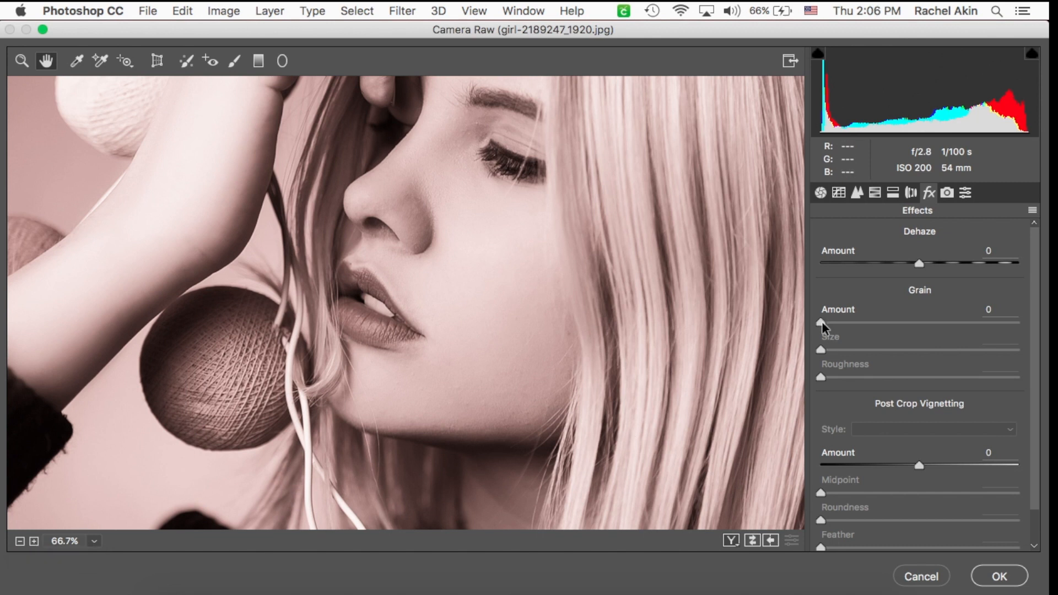
{"action": "left_click_drag", "start_coordinate": [821, 322], "coordinate": [845, 331]}
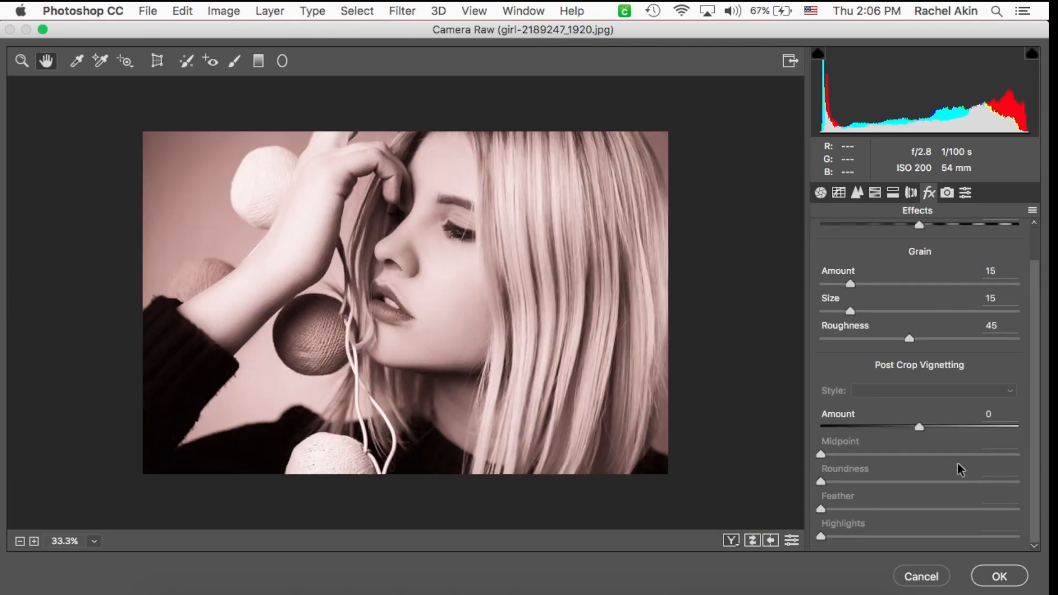
Step: Set the post-crop vignetting Amount to -30 and Roundness to -25, and show the before and after versions side by side
{"action": "left_click_drag", "start_coordinate": [920, 427], "coordinate": [891, 427]}
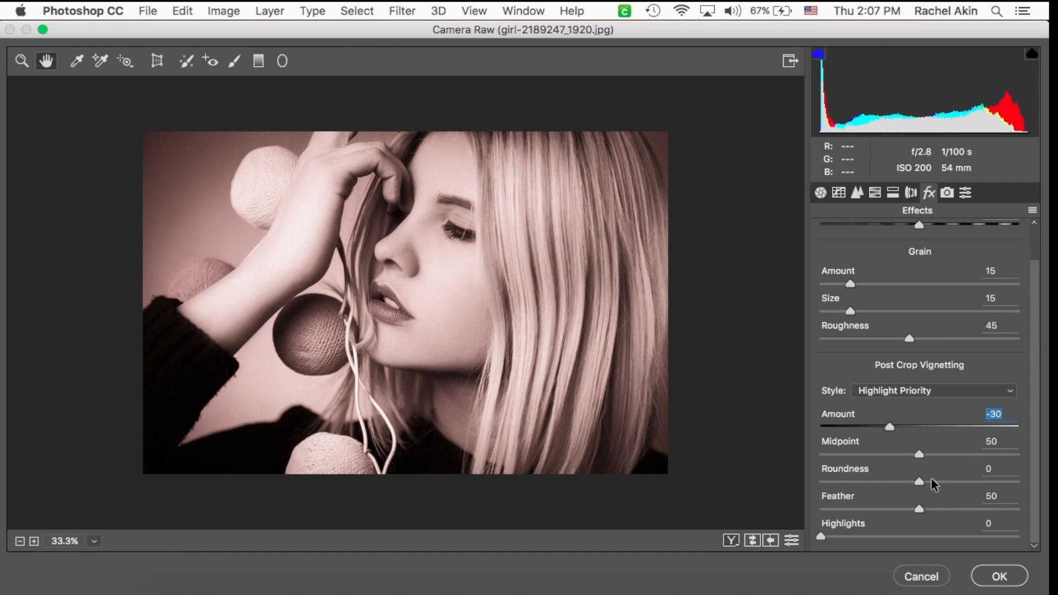
{"action": "left_click_drag", "start_coordinate": [918, 483], "coordinate": [894, 484]}
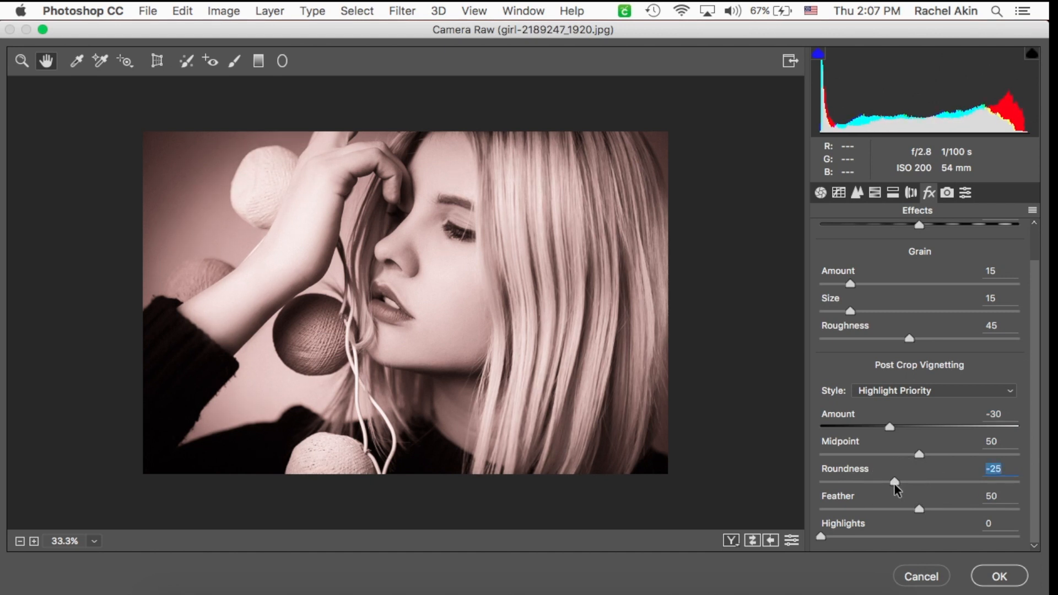
{"action": "left_click", "coordinate": [731, 541]}
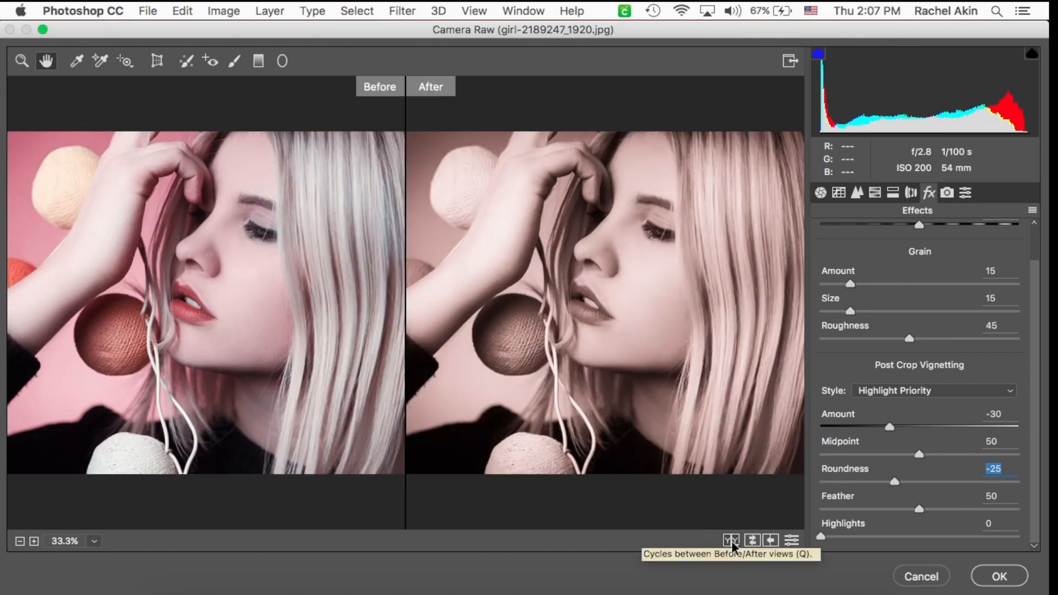
{"action": "left_click", "coordinate": [19, 541]}
{"action": "left_click", "coordinate": [33, 541]}
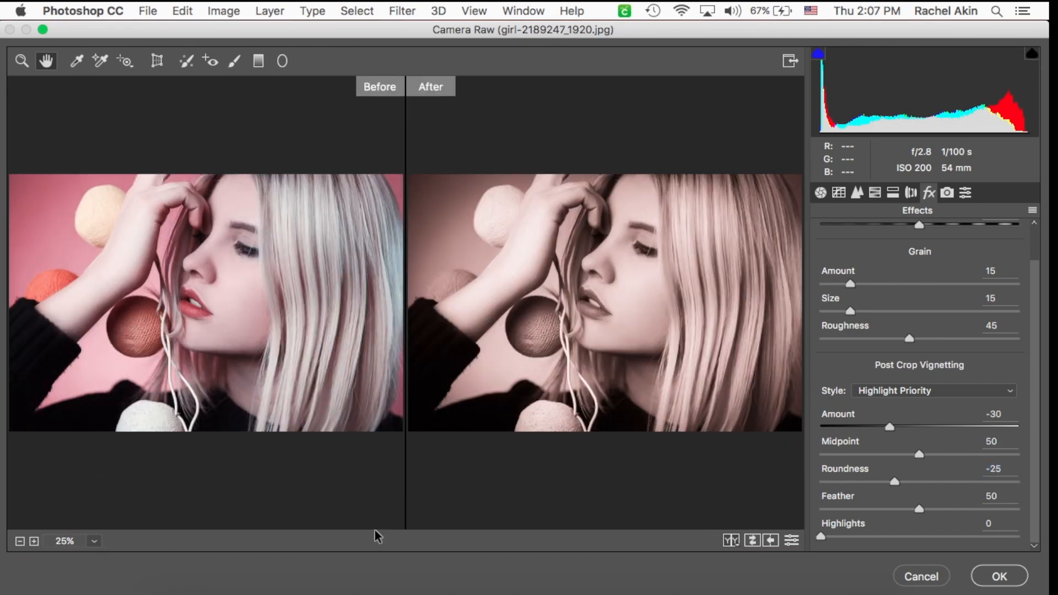
Step: Open the Save Settings options from the Camera Raw presets to store the current adjustments
{"action": "left_click", "coordinate": [965, 192]}
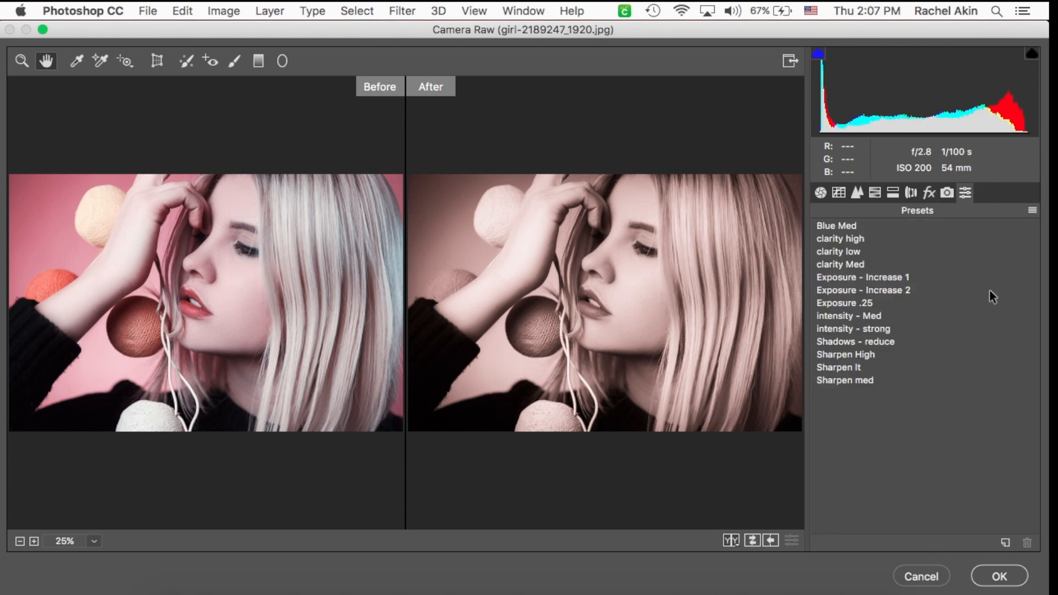
{"action": "left_click", "coordinate": [1033, 212]}
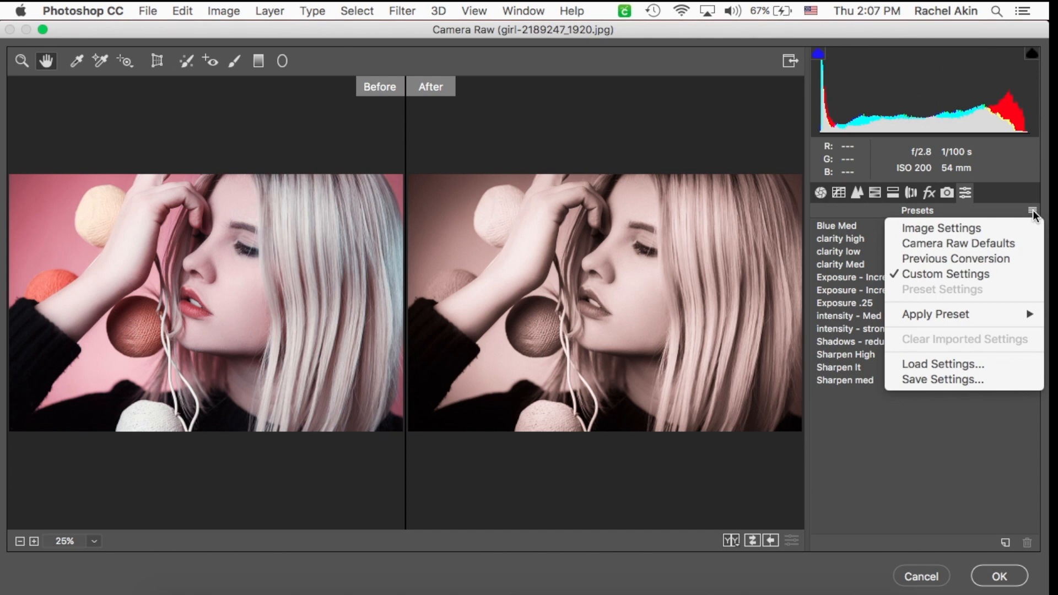
{"action": "left_click", "coordinate": [950, 381]}
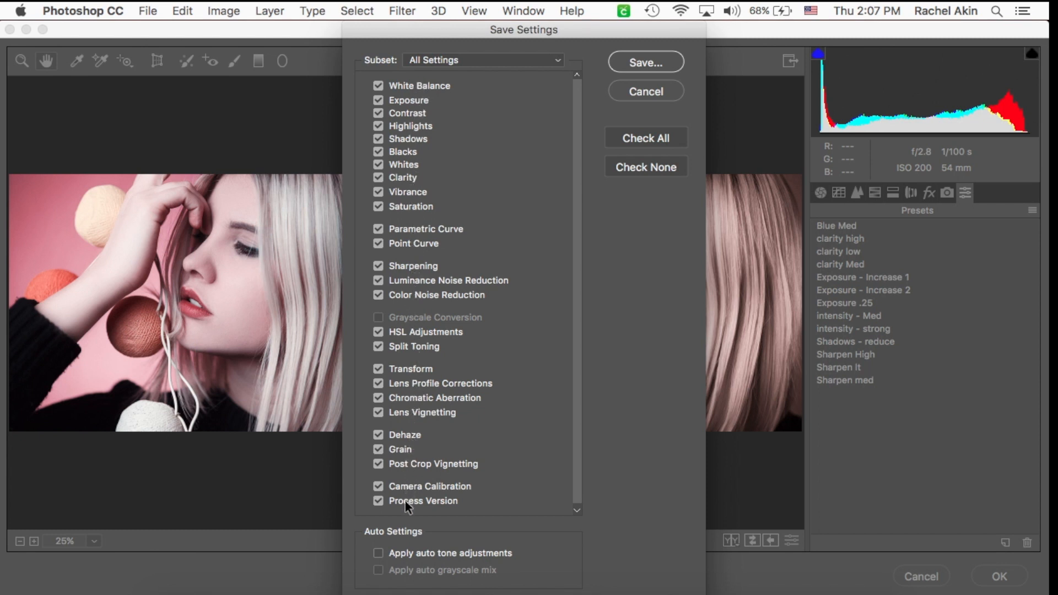
Step: Try the White Balance, Basic, Split Toning and Grain subsets for the saved settings, ending with the All Settings subset
{"action": "left_click", "coordinate": [557, 60]}
{"action": "left_click", "coordinate": [524, 74]}
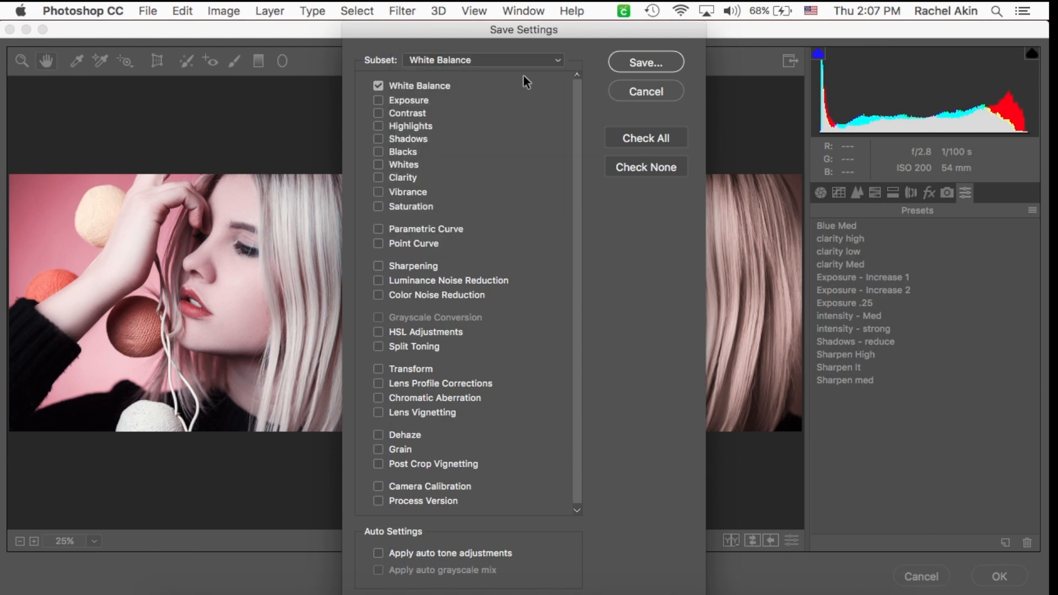
{"action": "left_click", "coordinate": [557, 61]}
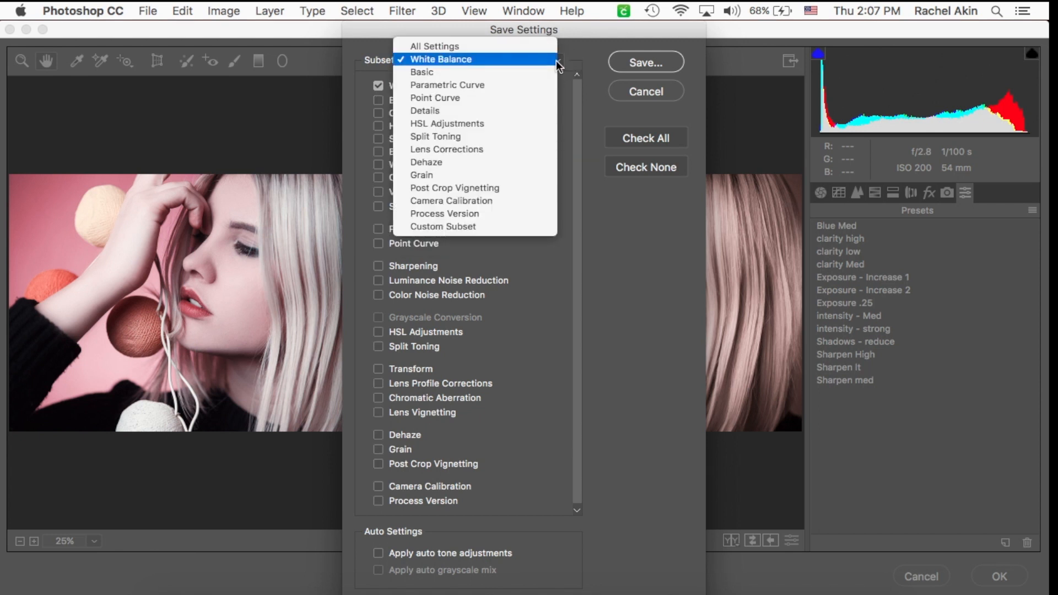
{"action": "left_click", "coordinate": [522, 73]}
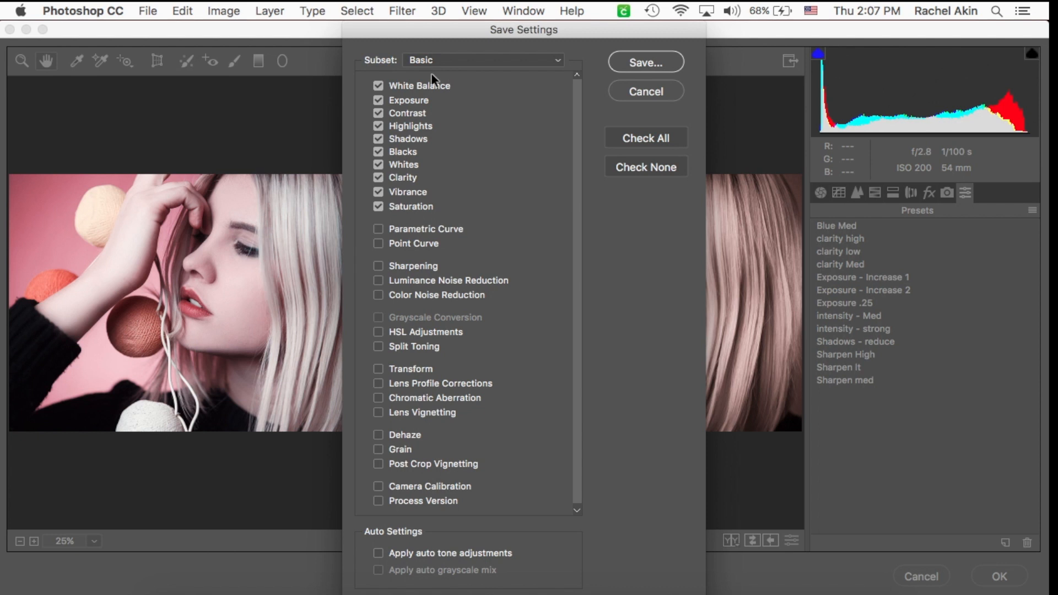
{"action": "left_click", "coordinate": [559, 61]}
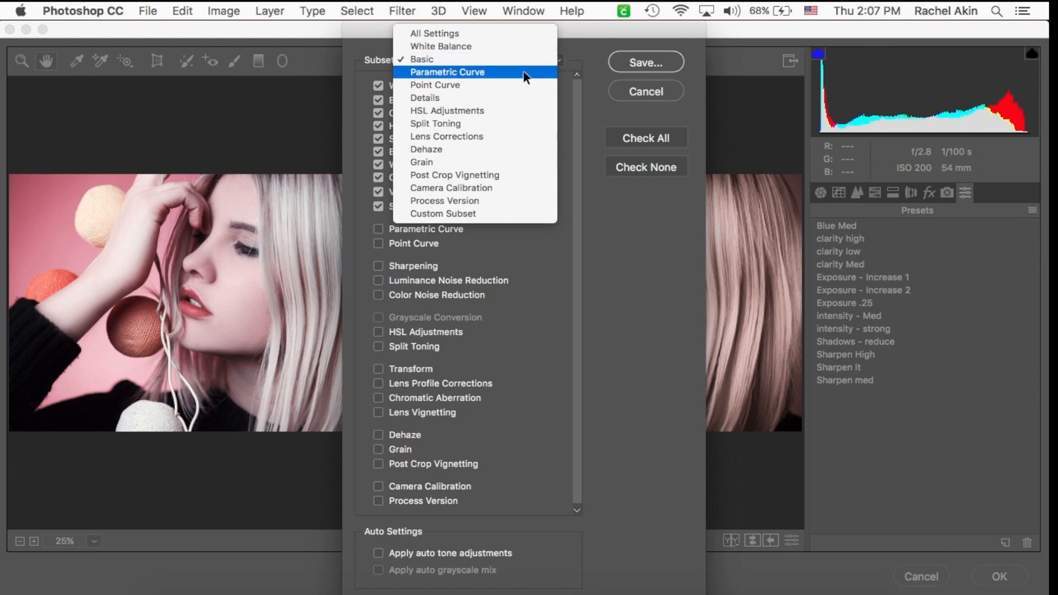
{"action": "scroll", "coordinate": [471, 120], "scroll_direction": "down", "scroll_amount": 1}
{"action": "left_click", "coordinate": [472, 120]}
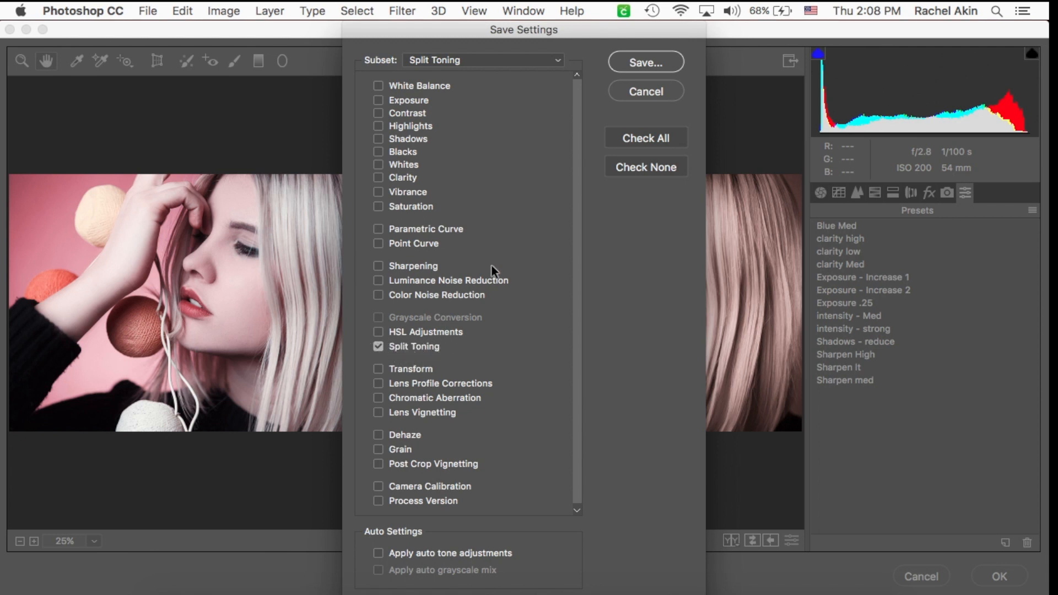
{"action": "left_click", "coordinate": [558, 60]}
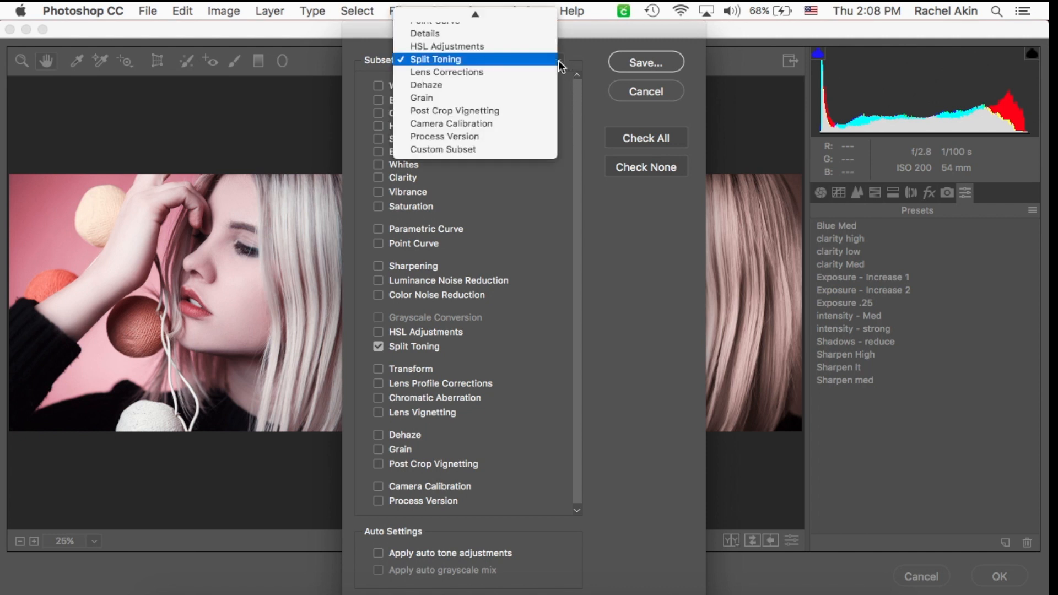
{"action": "left_click", "coordinate": [555, 60]}
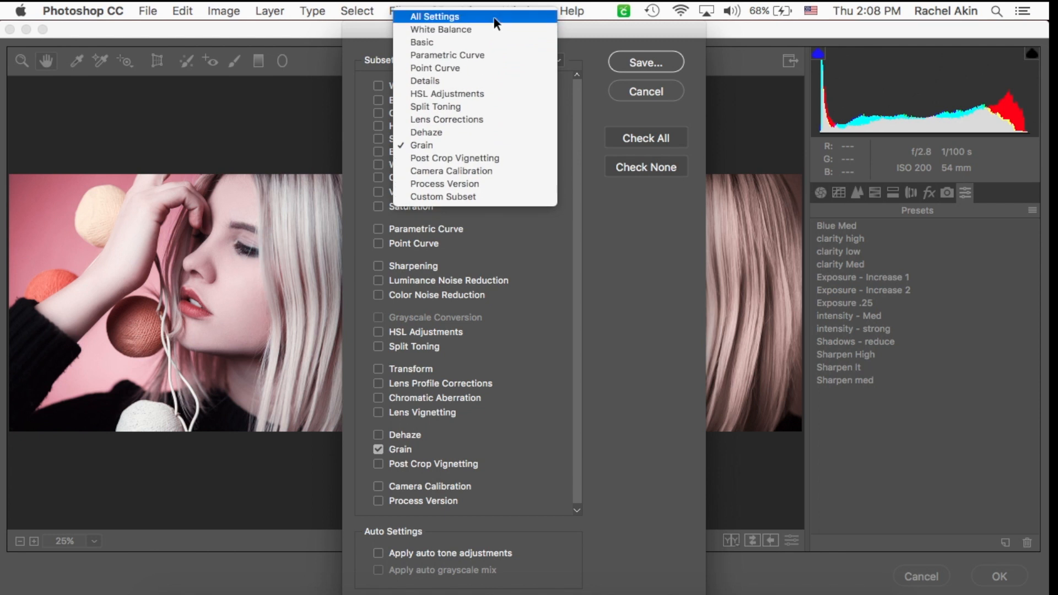
{"action": "left_click", "coordinate": [494, 16]}
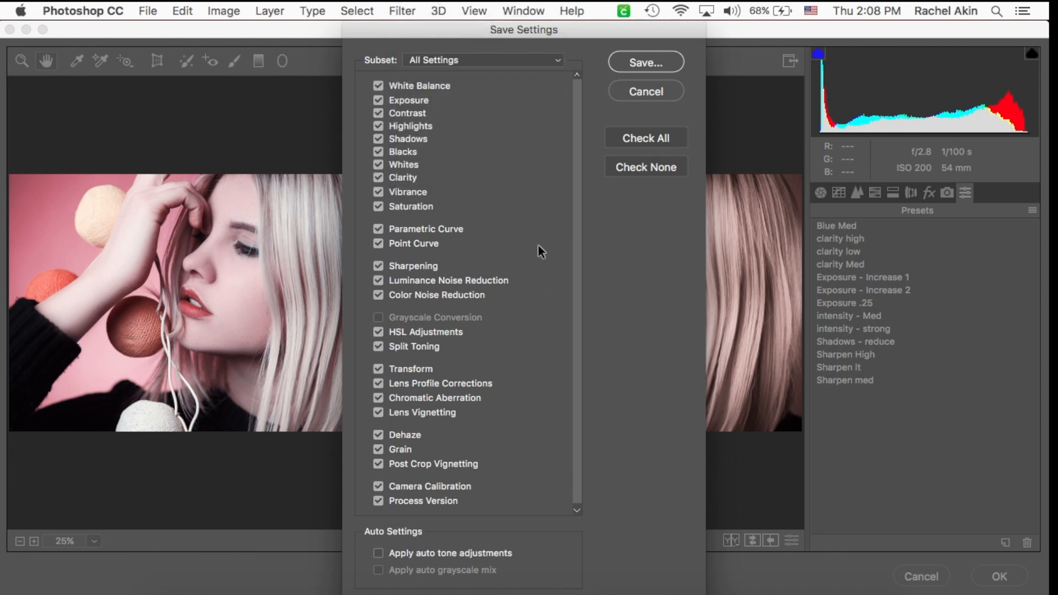
Step: Save all the settings as a preset named "rose gold" in the Settings folder and exit Camera Raw without applying the adjustments
{"action": "left_click", "coordinate": [634, 61]}
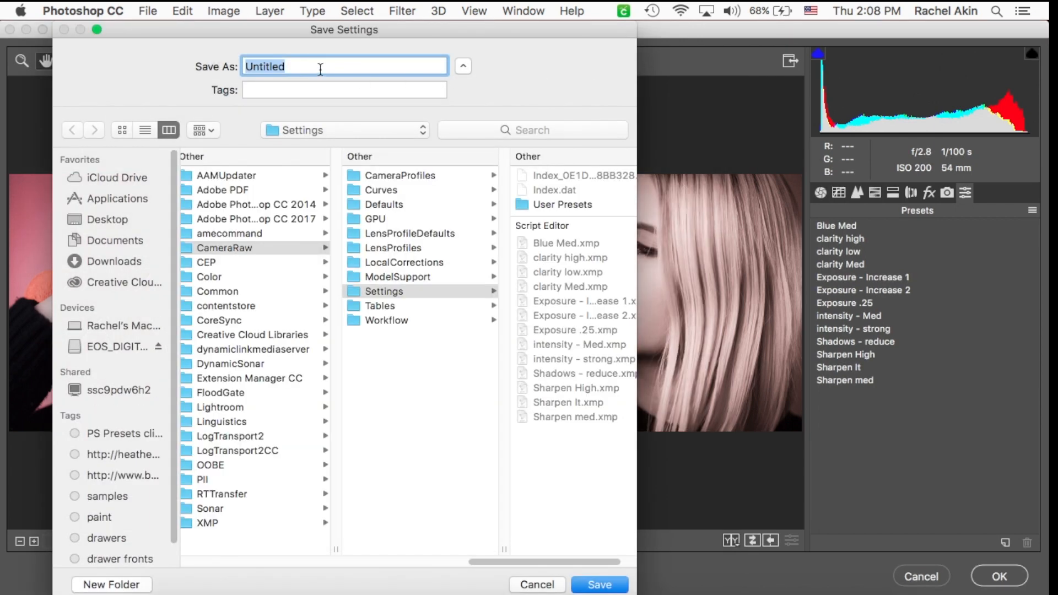
{"action": "key", "text": "BackSpace"}
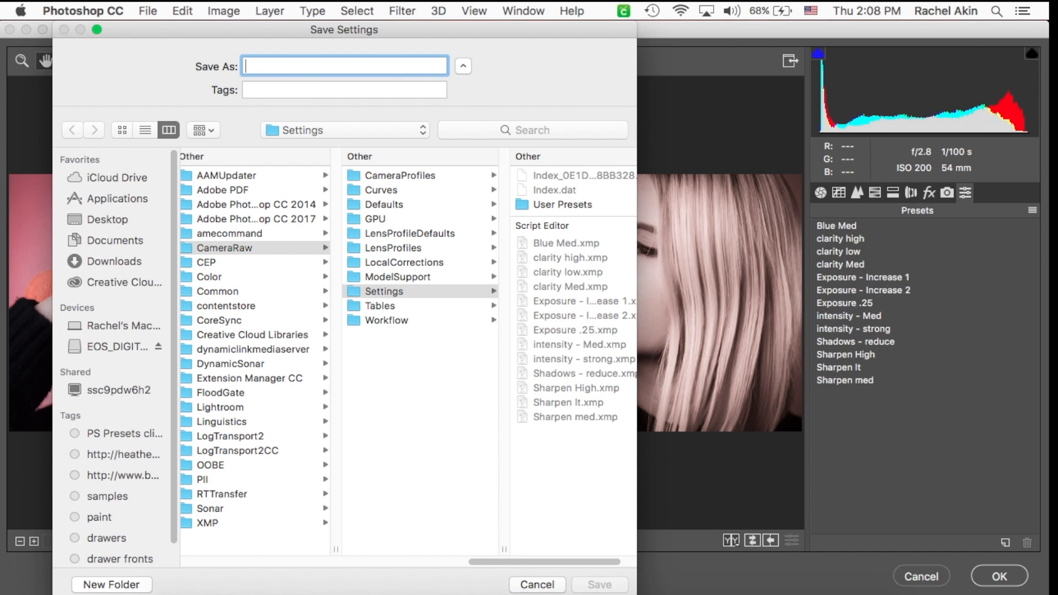
{"action": "type", "text": "rose gold"}
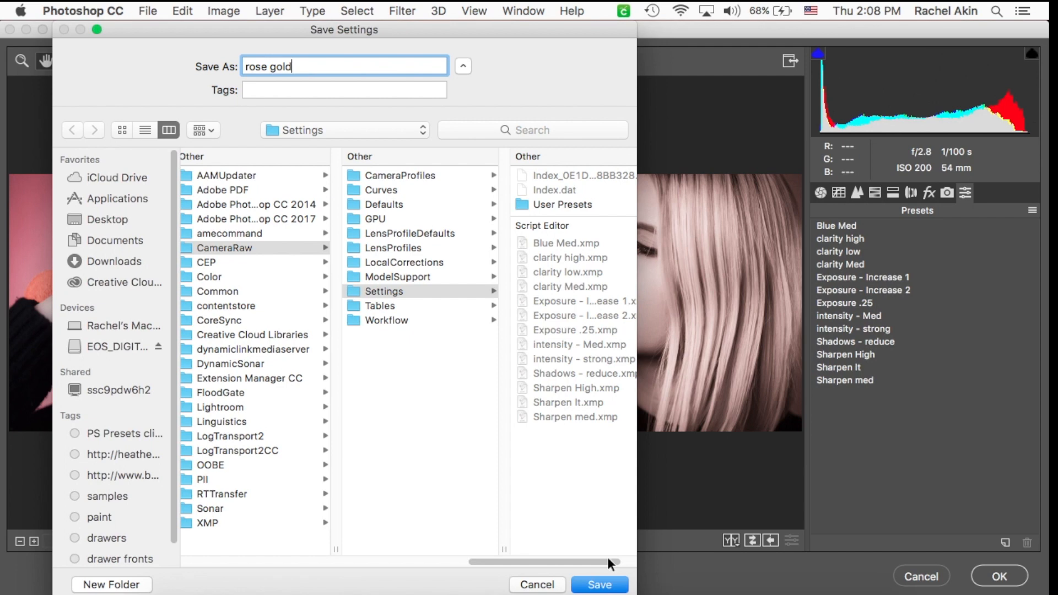
{"action": "left_click", "coordinate": [603, 586]}
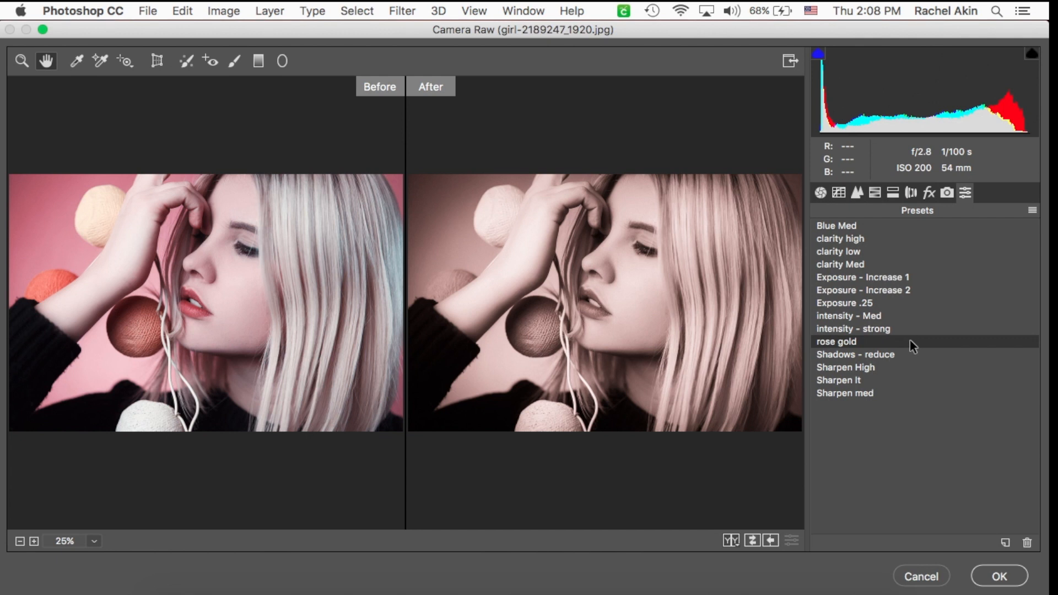
{"action": "left_click", "coordinate": [821, 193]}
{"action": "left_click", "coordinate": [911, 575]}
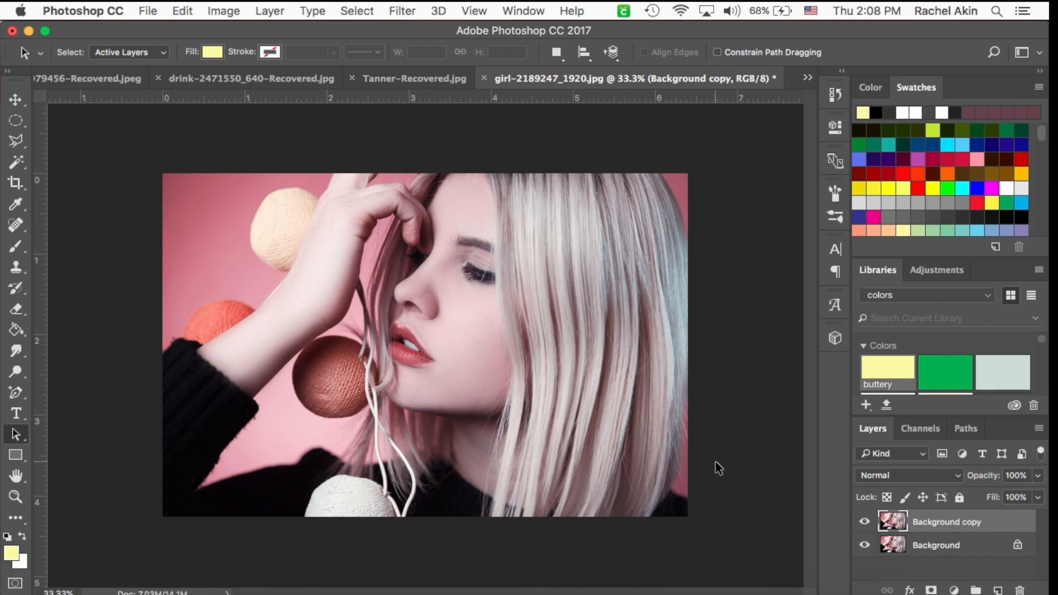
Step: Apply the "rose gold" preset to the Background copy layer with the Camera Raw Filter
{"action": "left_click", "coordinate": [401, 11]}
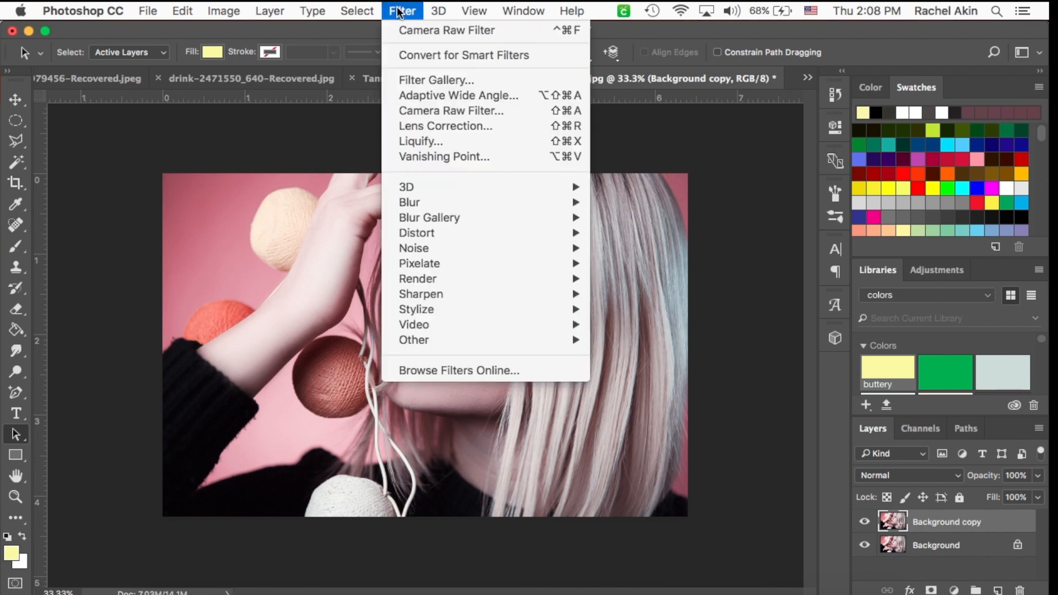
{"action": "left_click", "coordinate": [411, 113]}
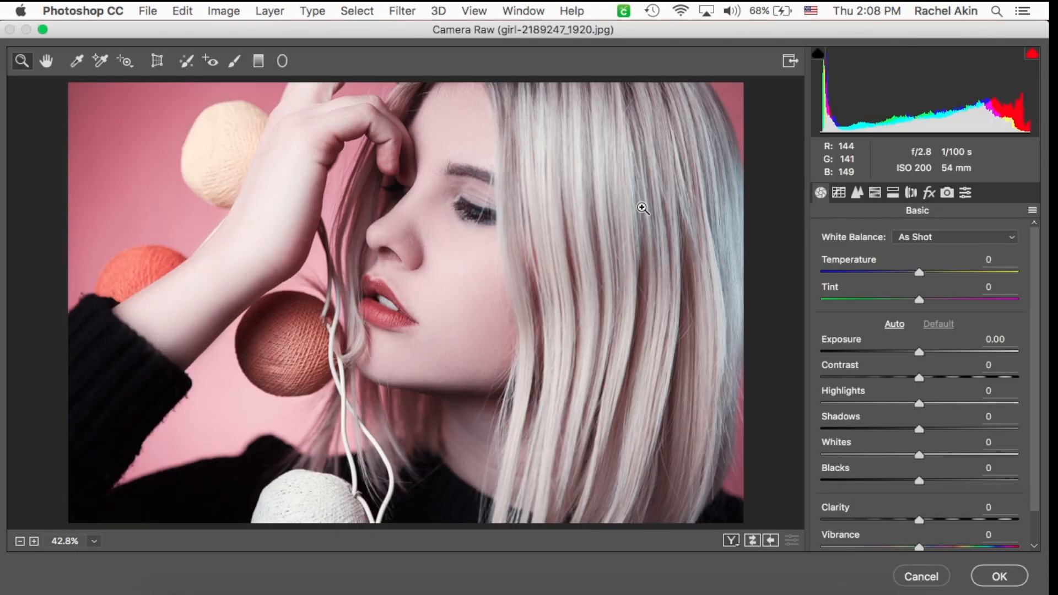
{"action": "left_click", "coordinate": [965, 192]}
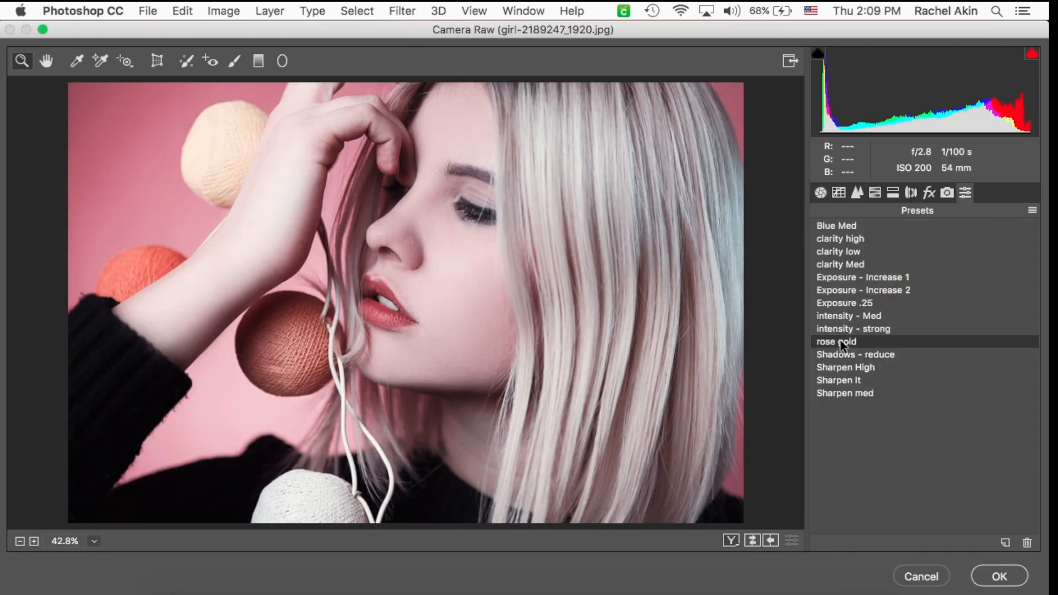
{"action": "left_click", "coordinate": [841, 343]}
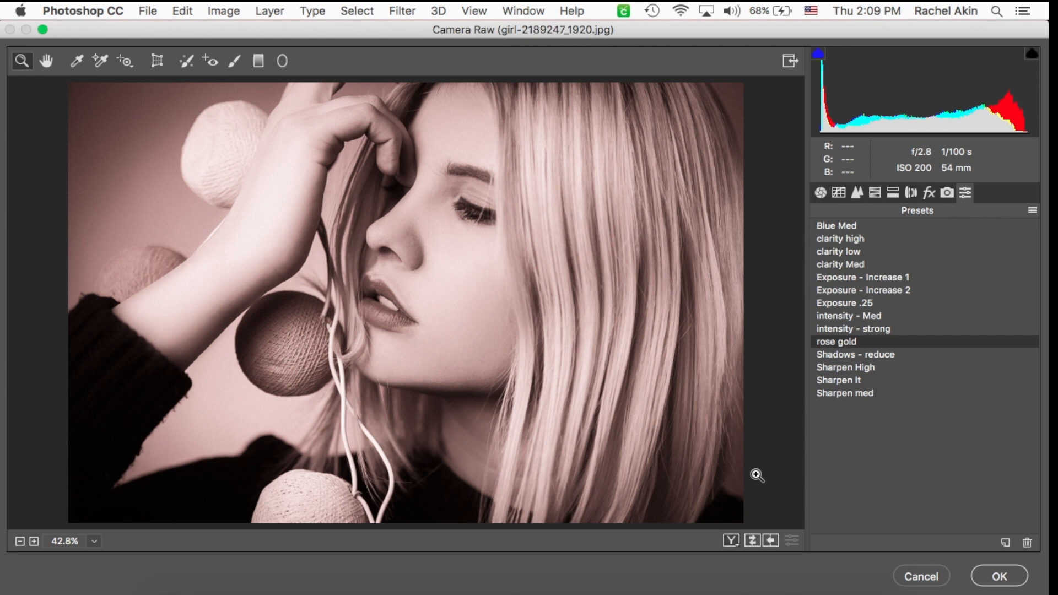
{"action": "left_click", "coordinate": [987, 580]}
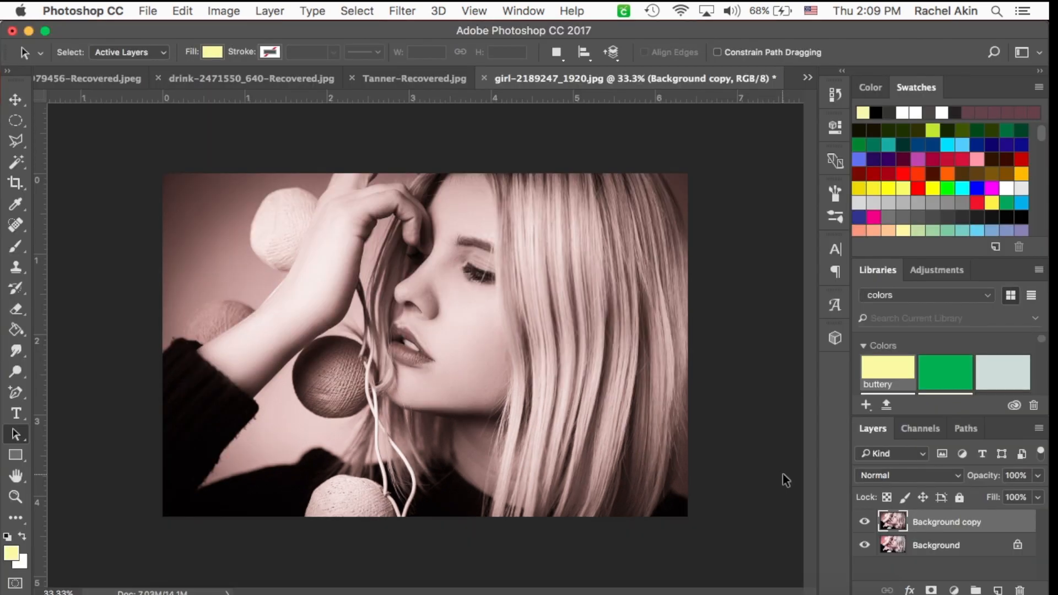
Step: Toggle the Background copy layer's visibility twice to compare the toned photo with the original, leaving the layer shown
{"action": "left_click", "coordinate": [865, 522]}
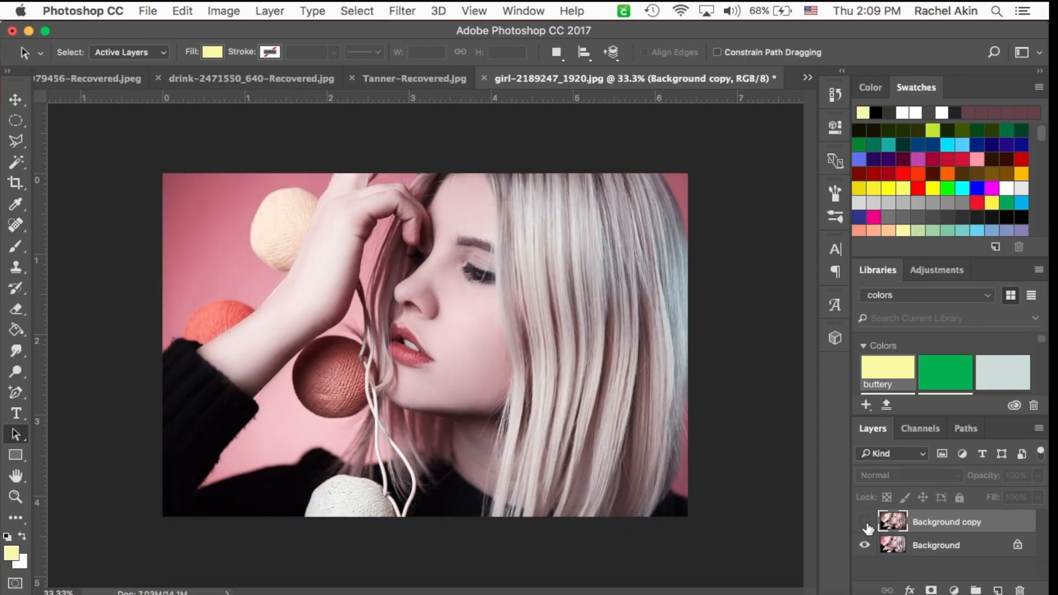
{"action": "left_click", "coordinate": [865, 522]}
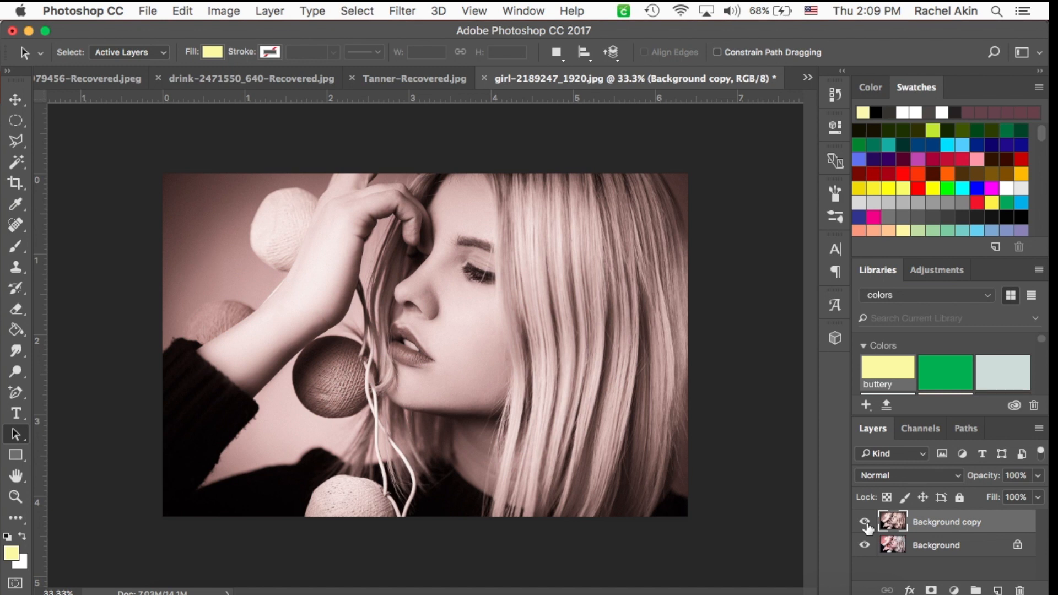
{"action": "left_click", "coordinate": [865, 522]}
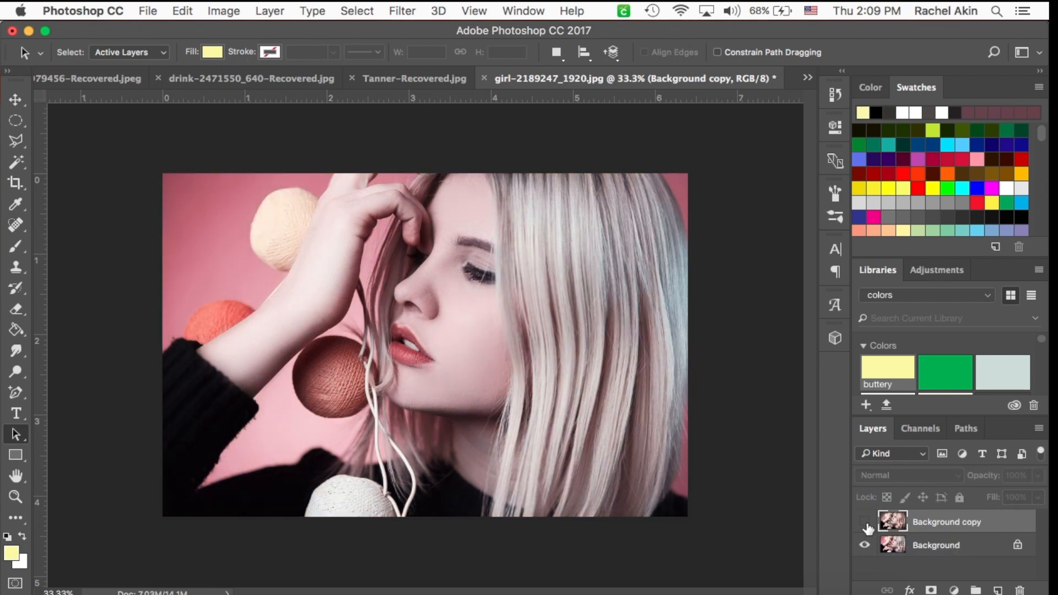
{"action": "left_click", "coordinate": [866, 523]}
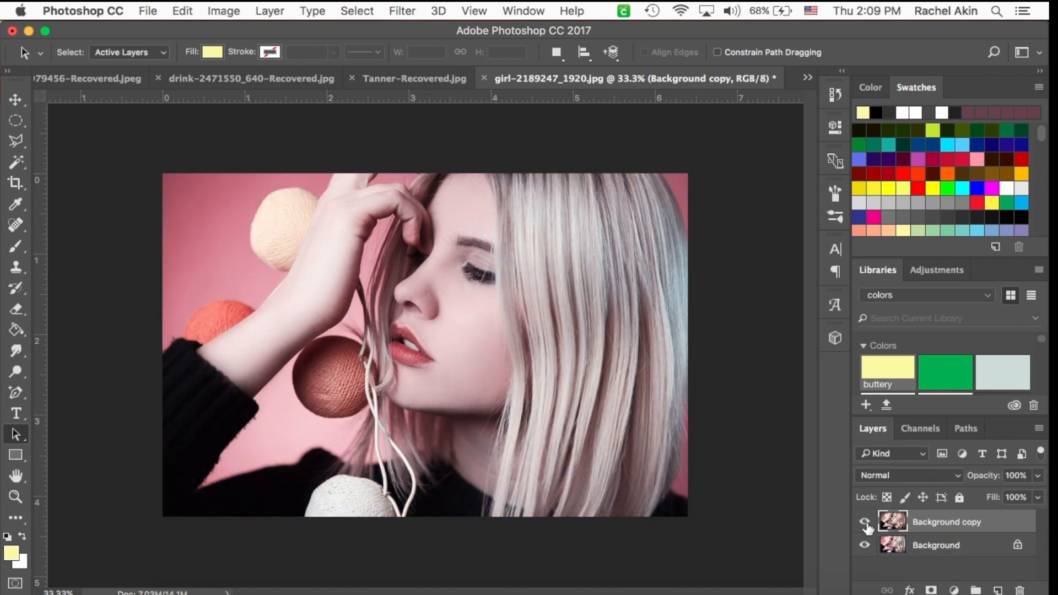